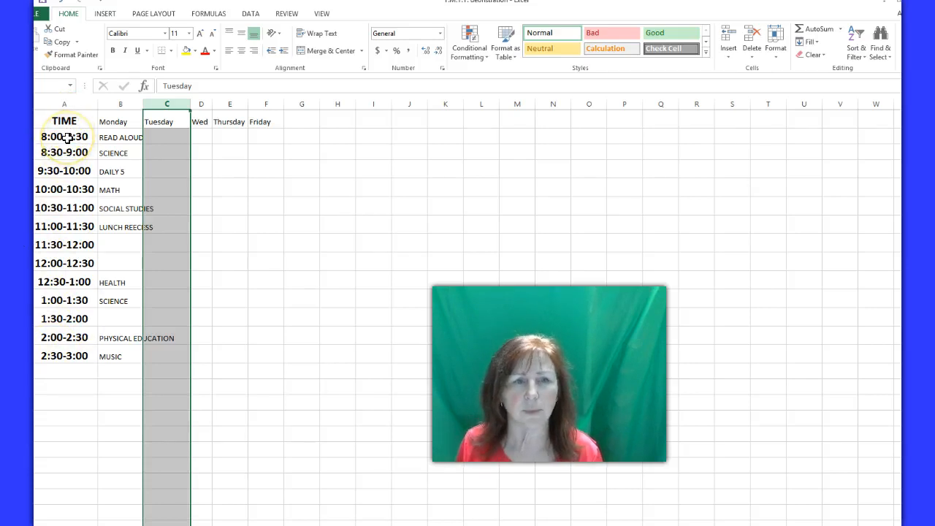
Widen the Monday column slightly and auto-fit the Tuesday and Wed columns to their contents
mouse_move(141, 105)
left_mouse_down()
mouse_move(129, 104)
mouse_move(147, 107)
left_mouse_up()
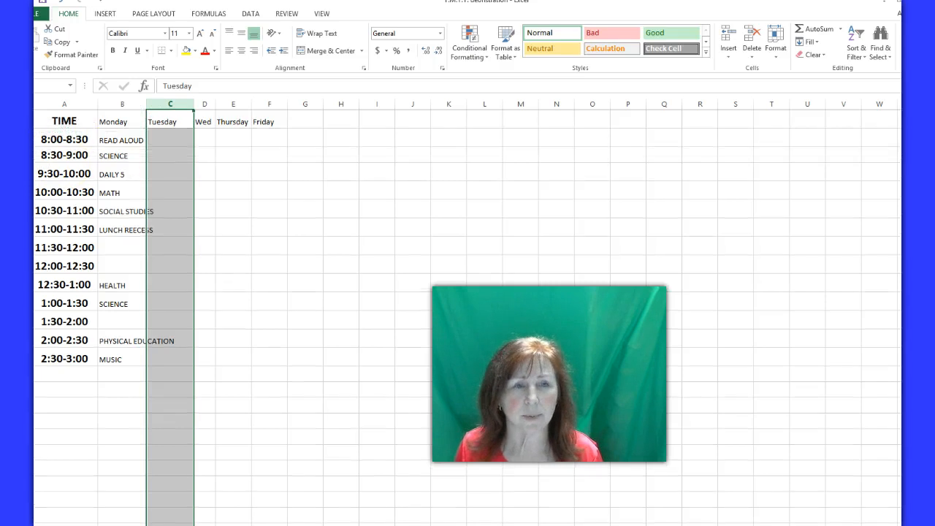
double_click(234, 121)
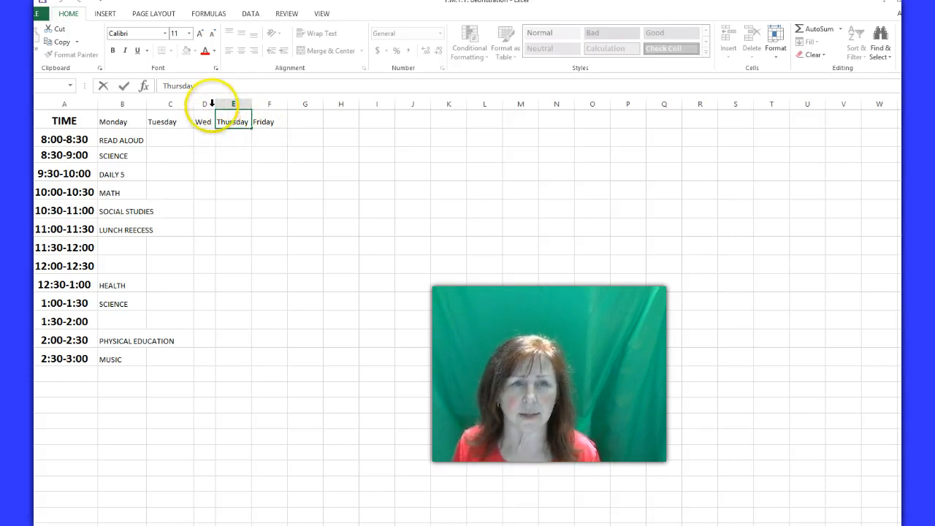
left_click(229, 155)
mouse_move(215, 103)
left_mouse_down()
mouse_move(235, 102)
mouse_move(225, 103)
left_mouse_up()
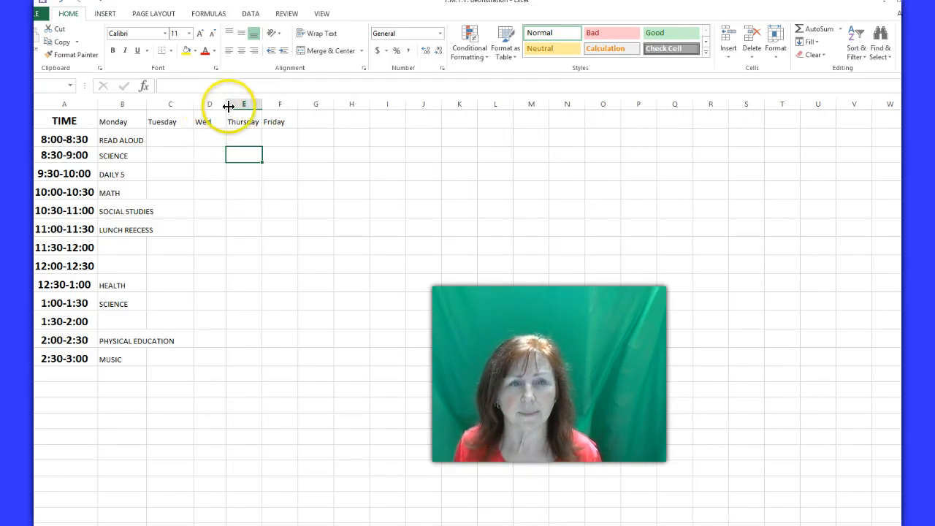
double_click(225, 105)
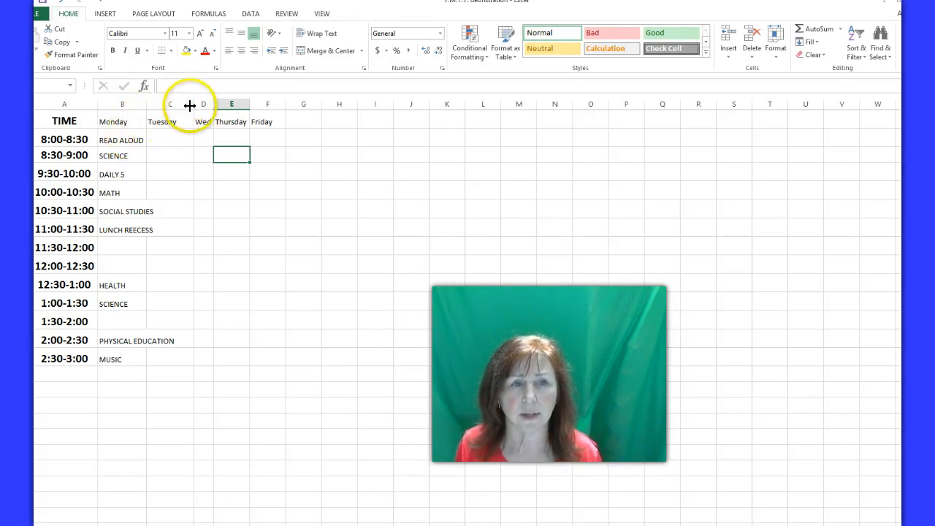
double_click(193, 103)
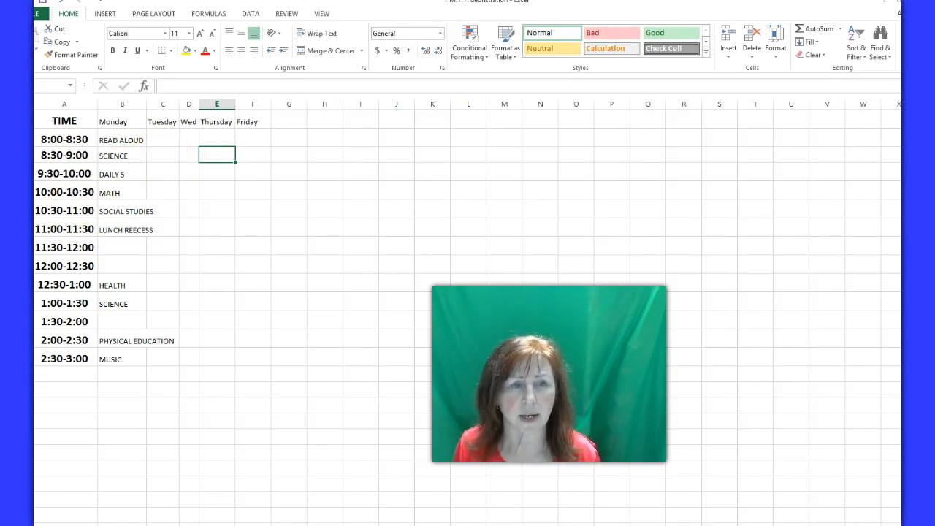
Reduce the height of the 9:30-10:00 through 11:00-11:30 rows and widen the Wed column slightly
left_click_drag(26, 181, 26, 226)
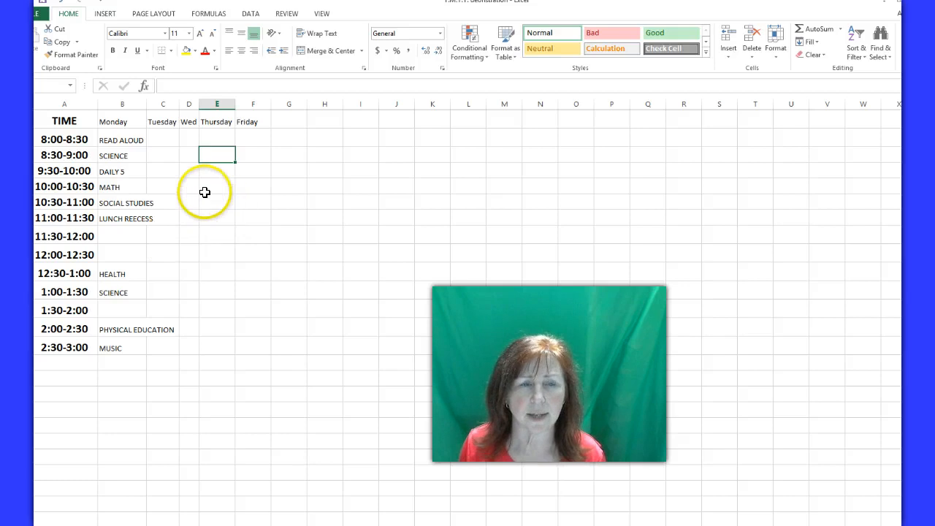
left_click_drag(199, 105, 209, 105)
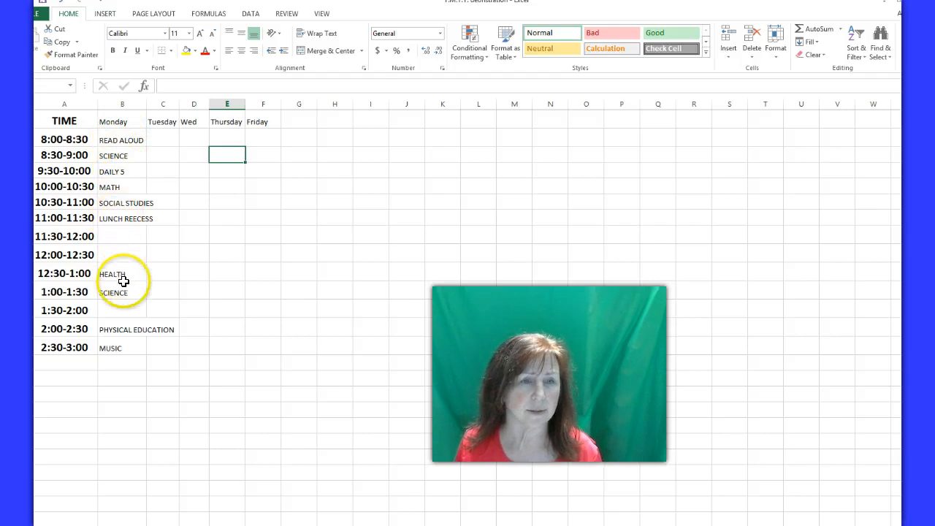
left_click(117, 140)
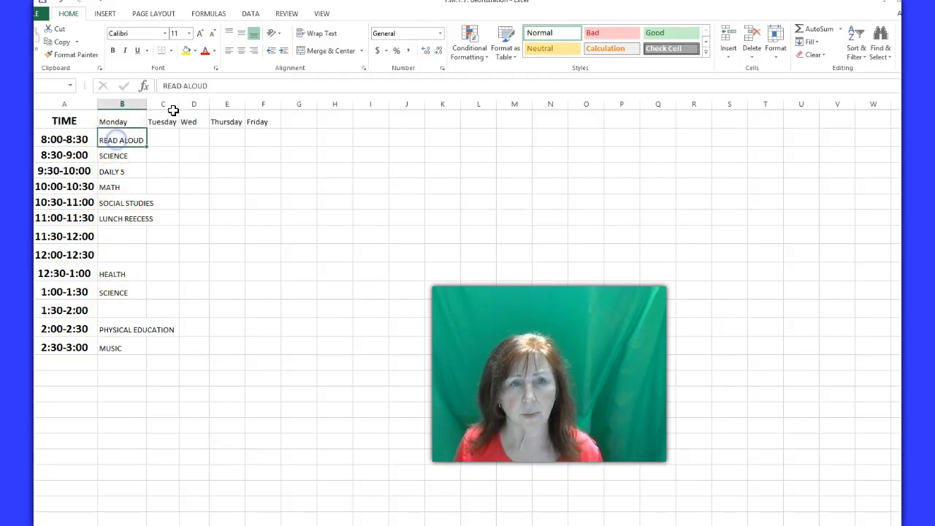
left_click(129, 155)
left_click(122, 172)
left_click(124, 187)
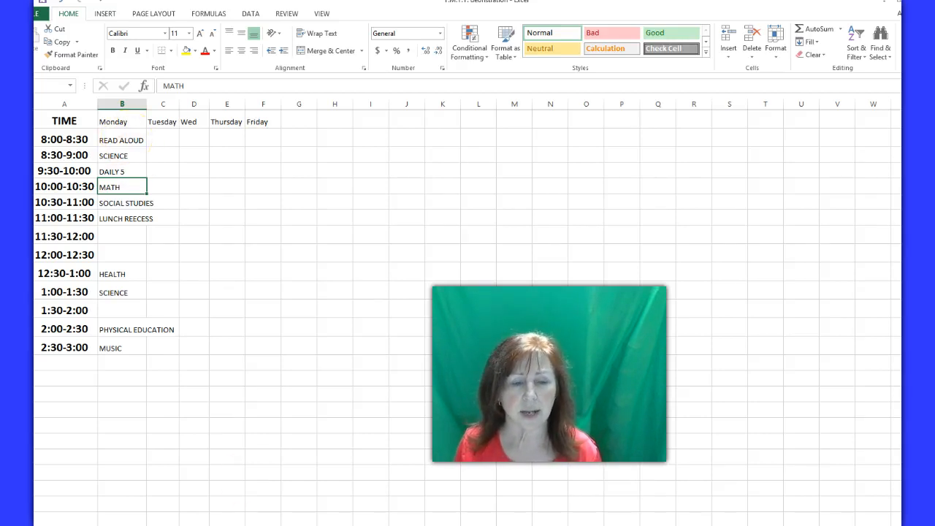
Look over the color-coded class blocks in the 2014-2015 updated master schedule workbook
left_click(246, 493)
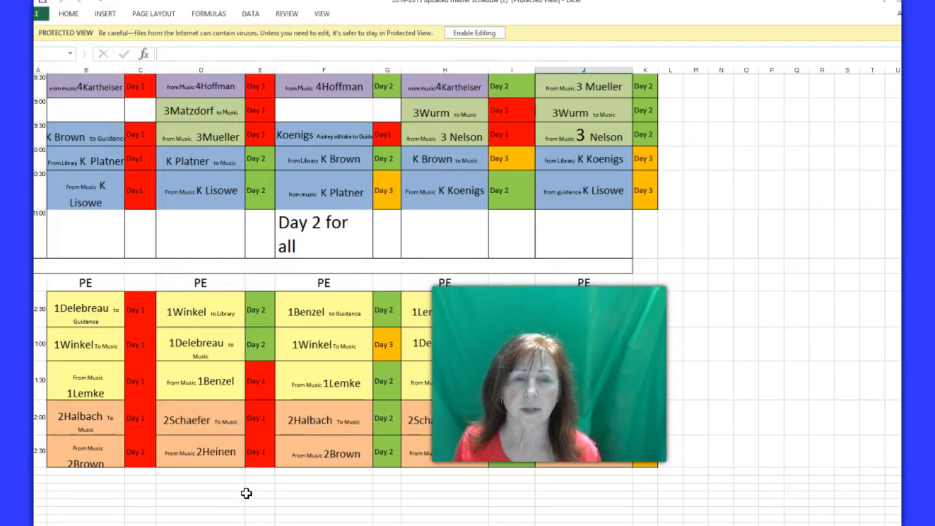
scroll(246, 493, "down", 10)
left_click(347, 328)
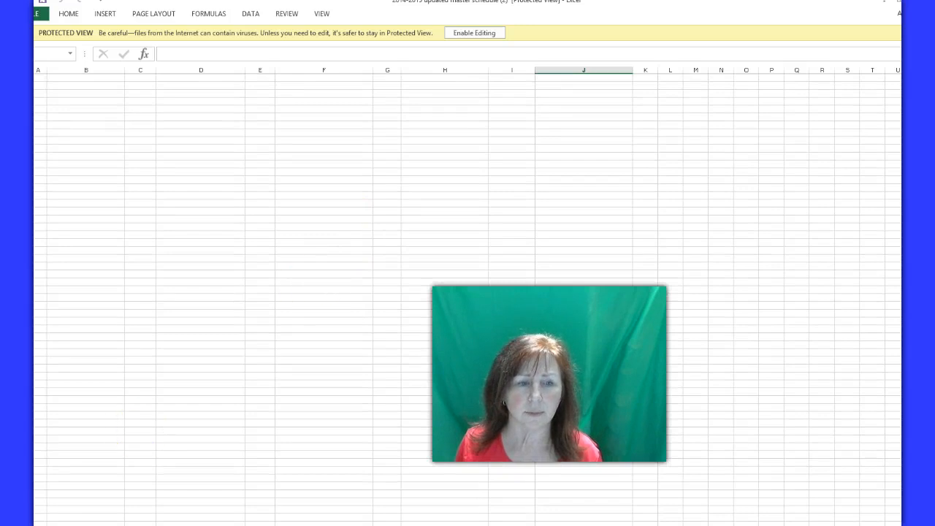
scroll(183, 481, "up", 10)
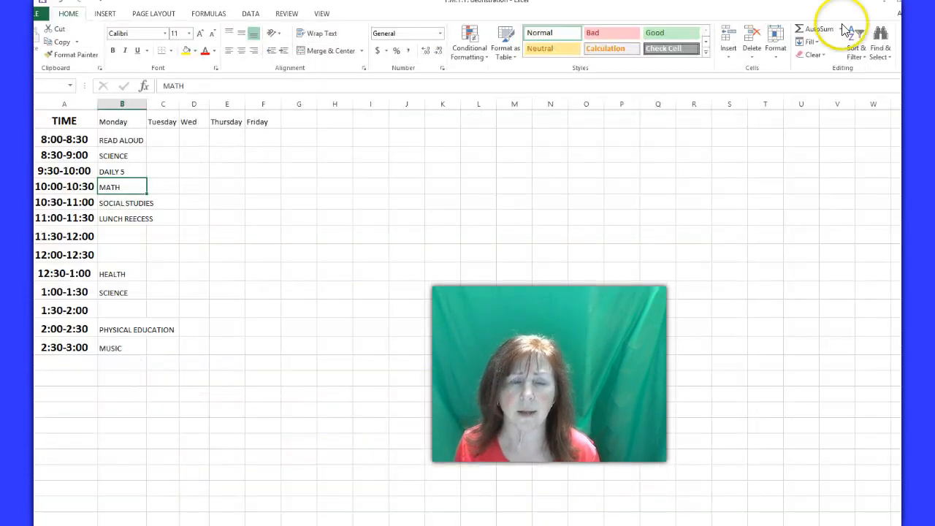
Fill the Monday READ ALOUD cell with the standard light blue color
left_click(125, 140)
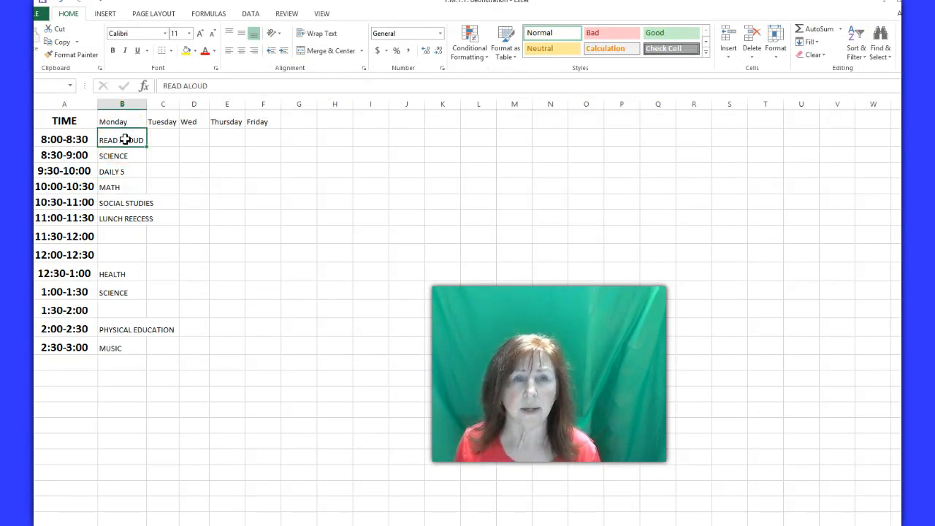
left_click(196, 51)
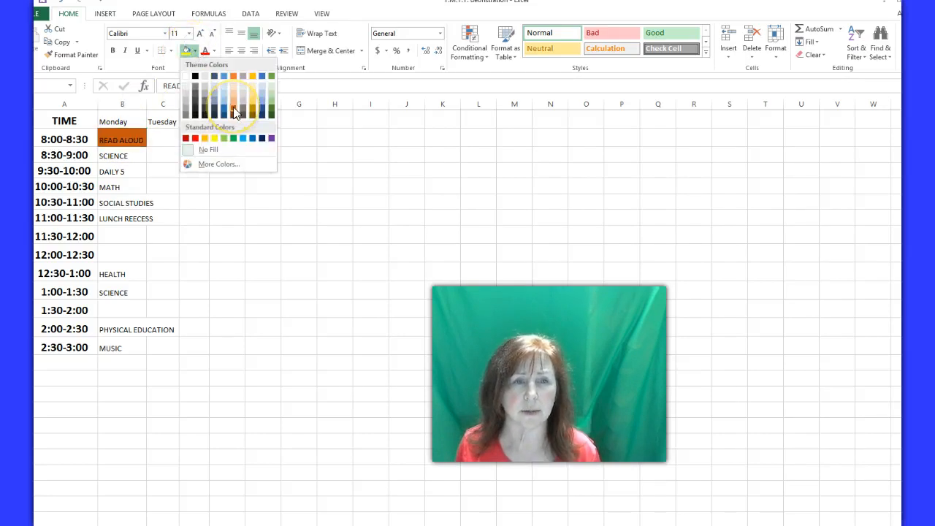
left_click(230, 100)
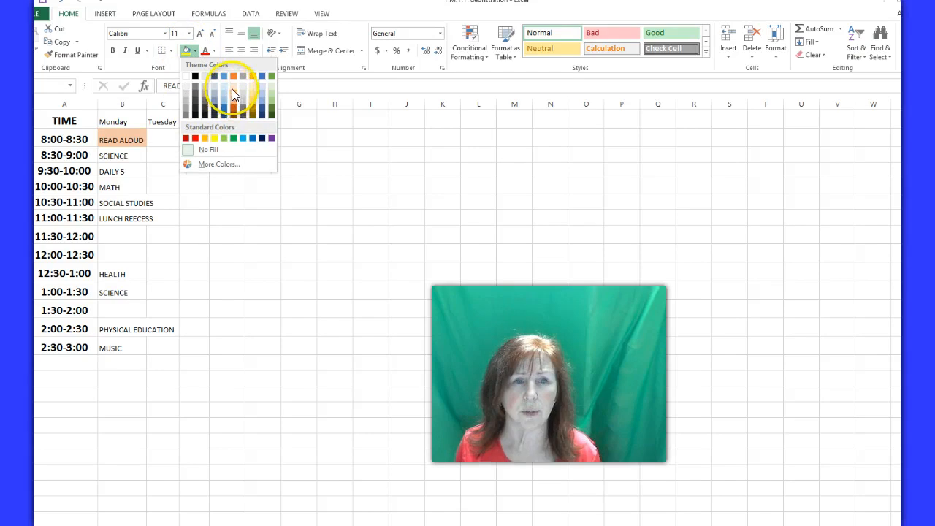
left_click(243, 138)
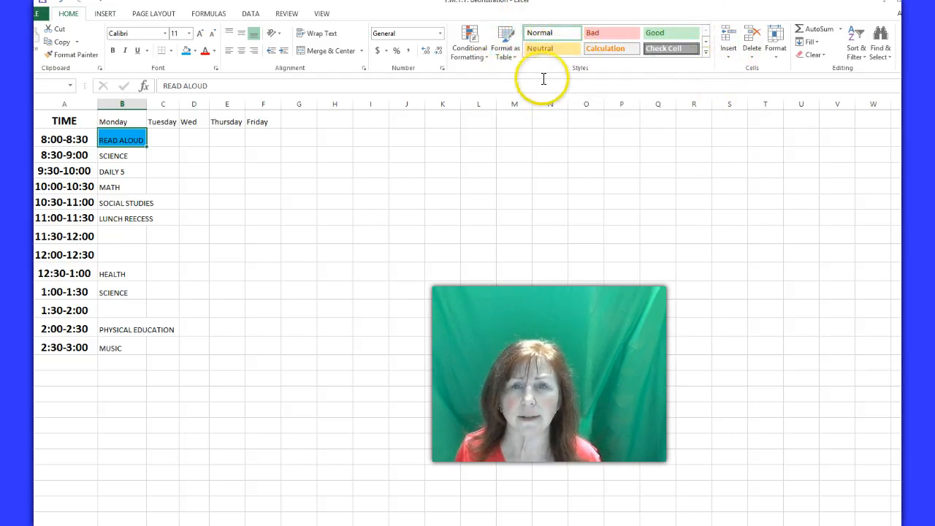
Apply the Neutral cell style to the 8:30-9:00 SCIENCE cell and the Bad style to the DAILY 5 cell
left_click(132, 157)
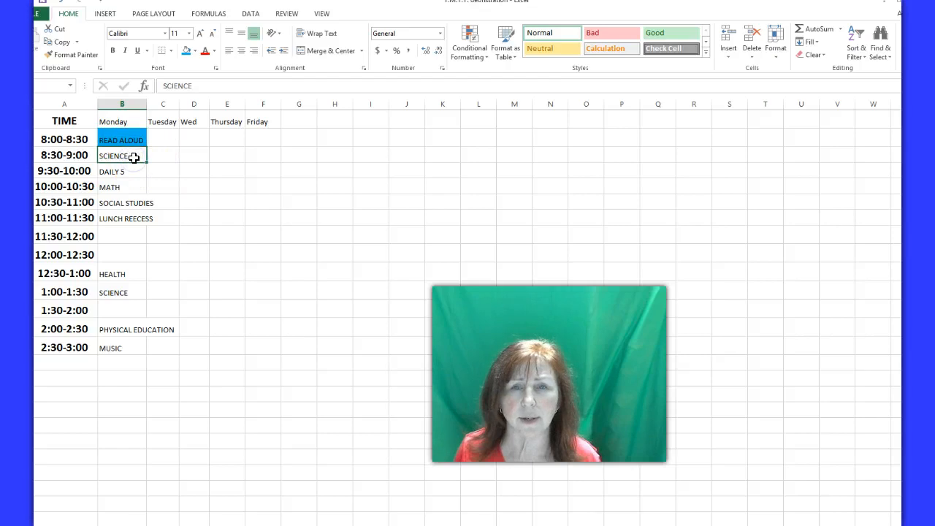
left_click(553, 51)
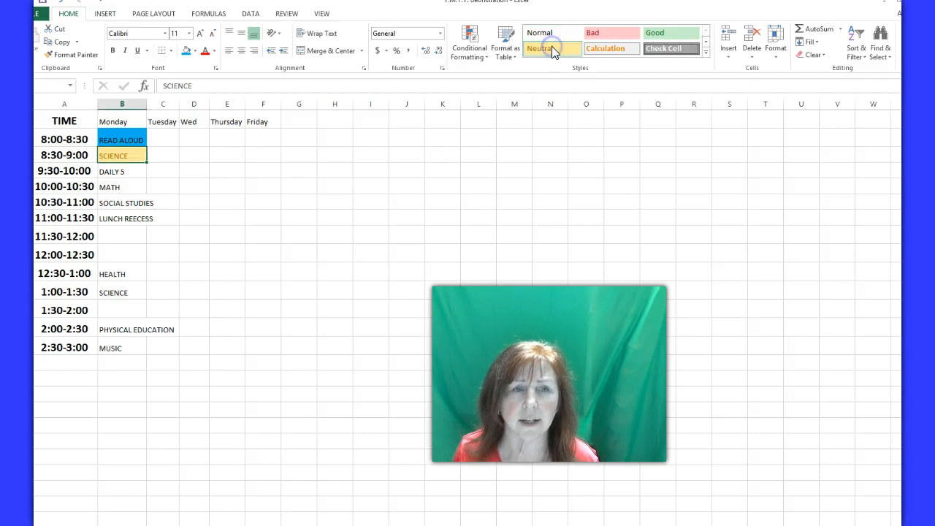
left_click(125, 172)
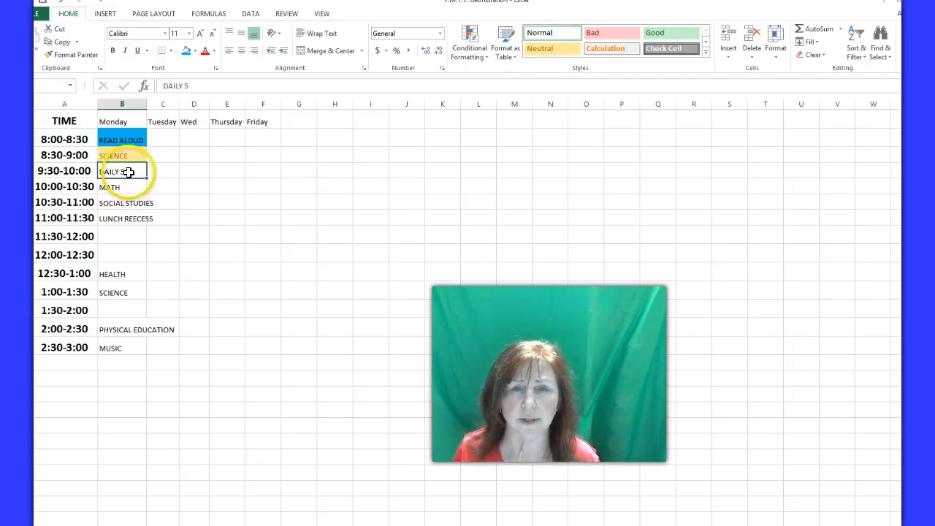
left_click(596, 32)
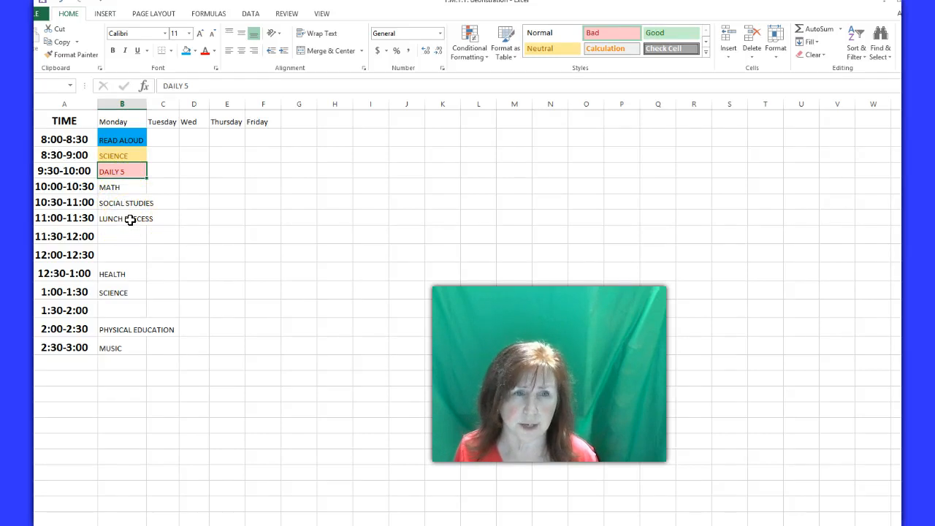
Try centering the MATH cell's text horizontally, and set it to middle vertical and left horizontal alignment
left_click(130, 186)
left_click(242, 51)
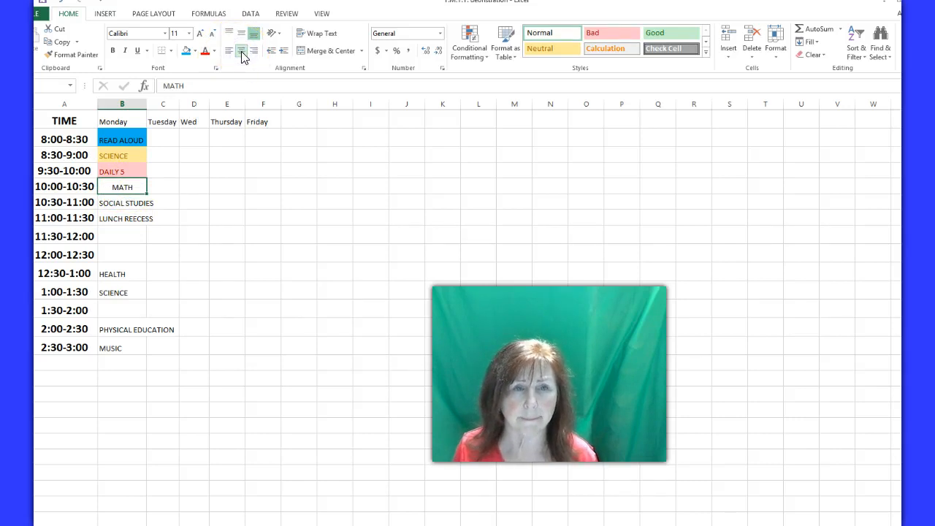
left_click(242, 38)
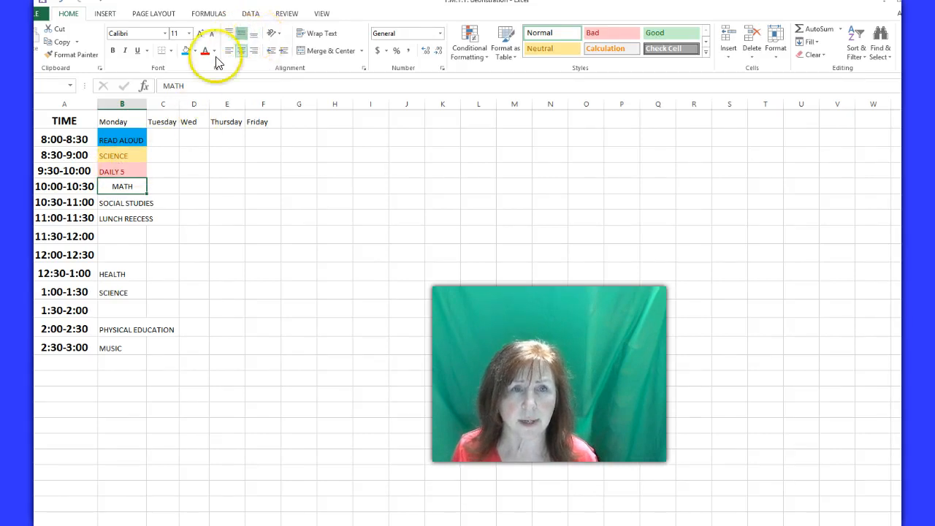
left_click(229, 52)
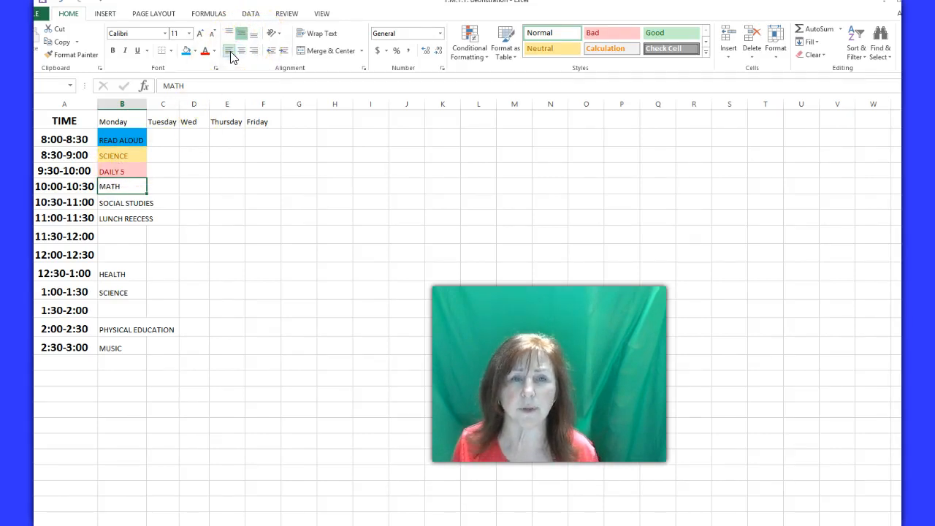
Try increasing the MATH cell's indent several times, and decrease it back to the cell border
left_click(270, 56)
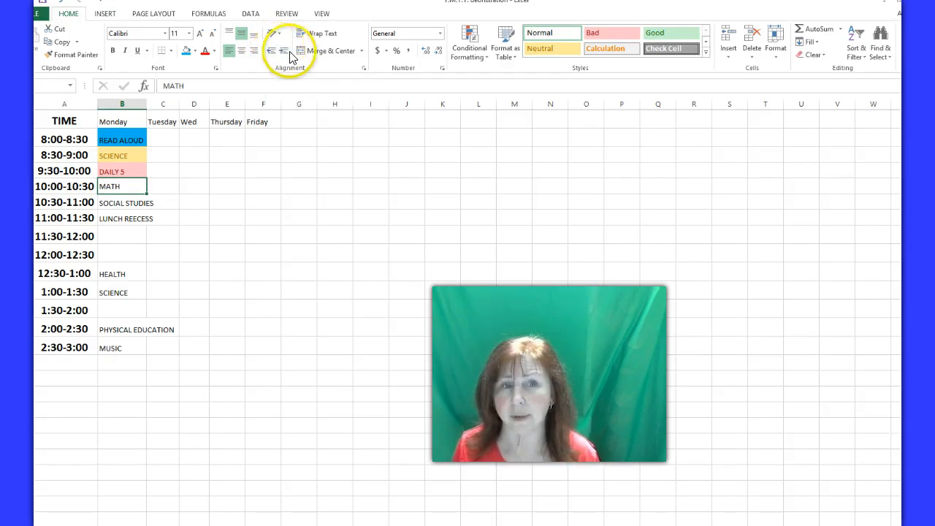
left_click(284, 52)
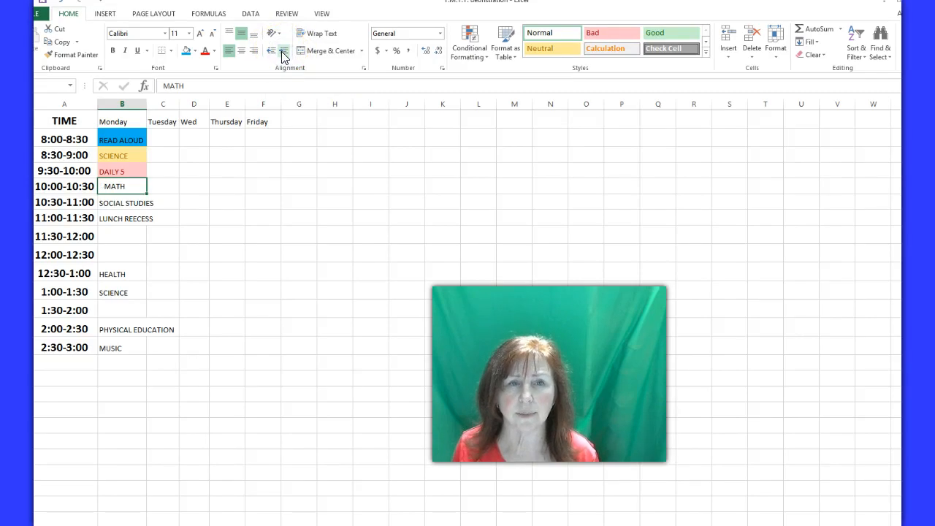
left_click(284, 53)
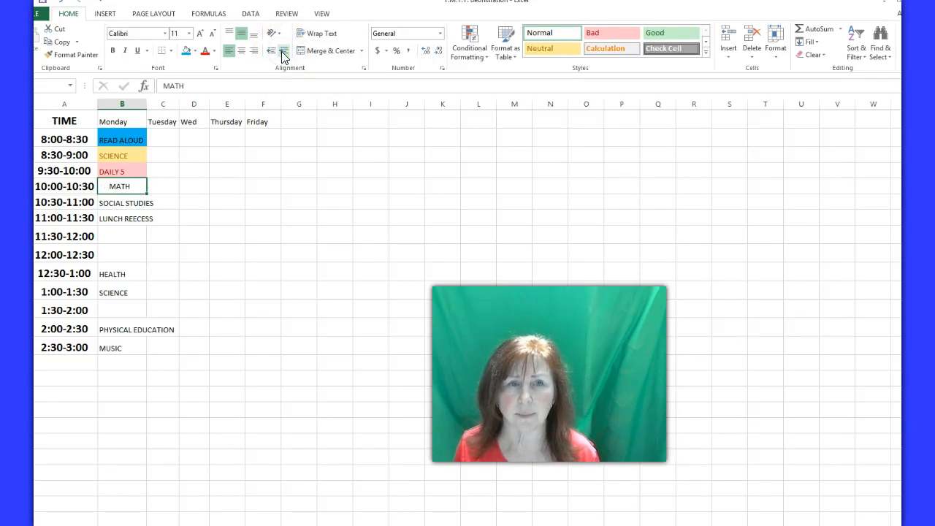
left_click(283, 55)
left_click(283, 54)
left_click(271, 53)
left_click(271, 53)
left_click(270, 52)
left_click(270, 53)
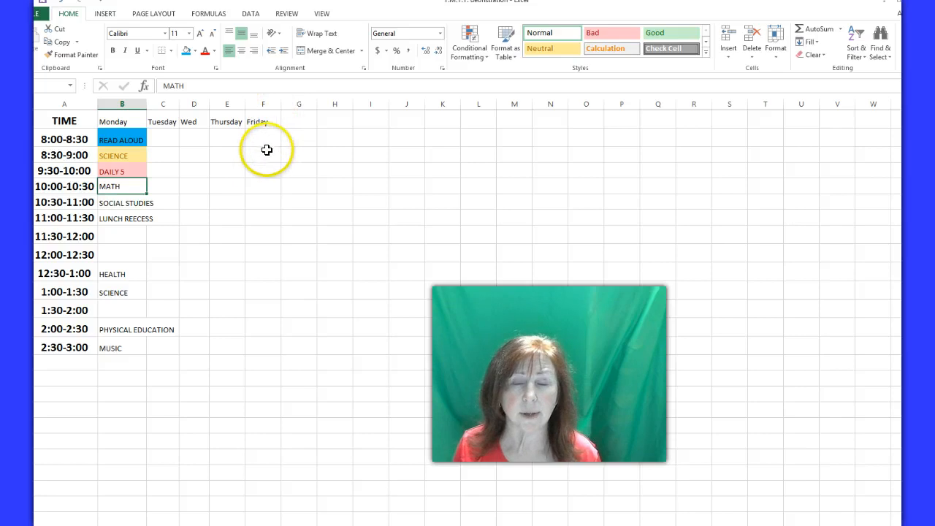
Angle the MATH cell's text counterclockwise and widen the Monday column slightly
left_click(281, 35)
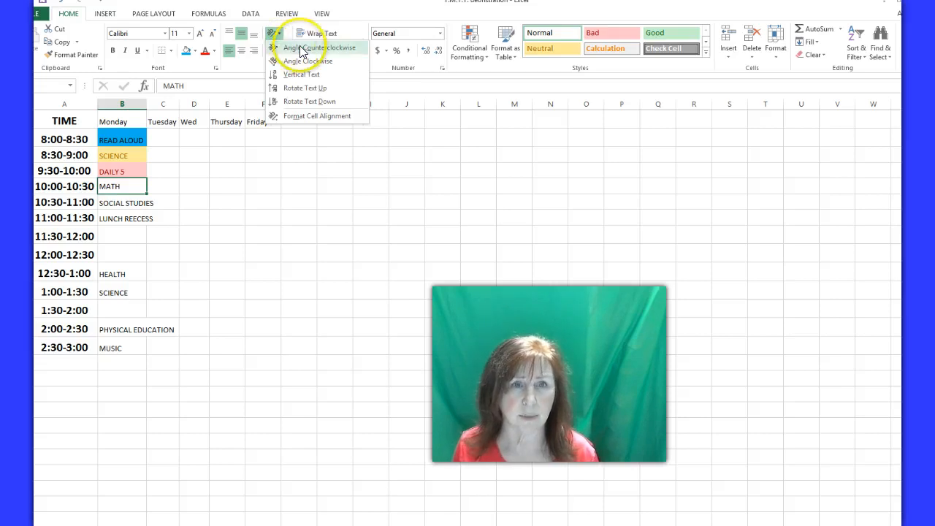
left_click(301, 48)
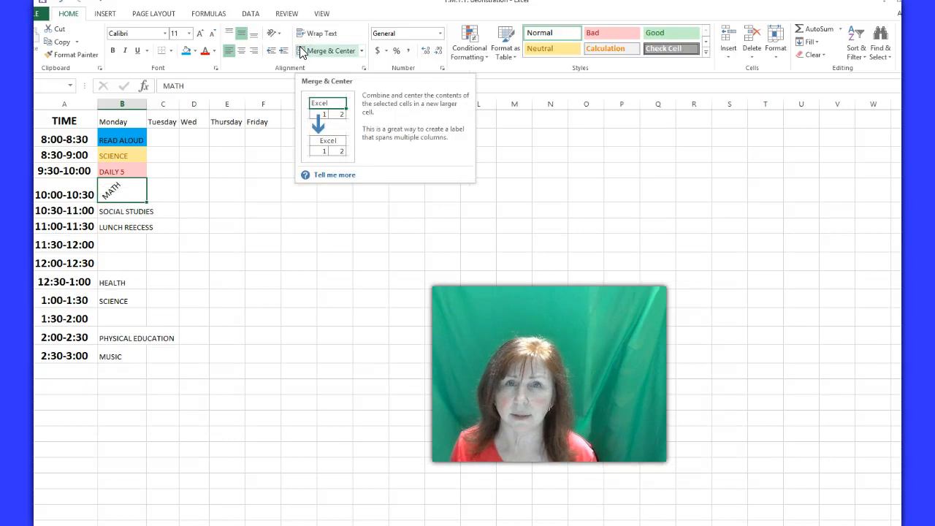
mouse_move(147, 103)
left_mouse_down()
mouse_move(127, 102)
mouse_move(152, 108)
left_mouse_up()
Try the Angle Clockwise and Vertical Text orientations on the MATH cell
left_click(277, 33)
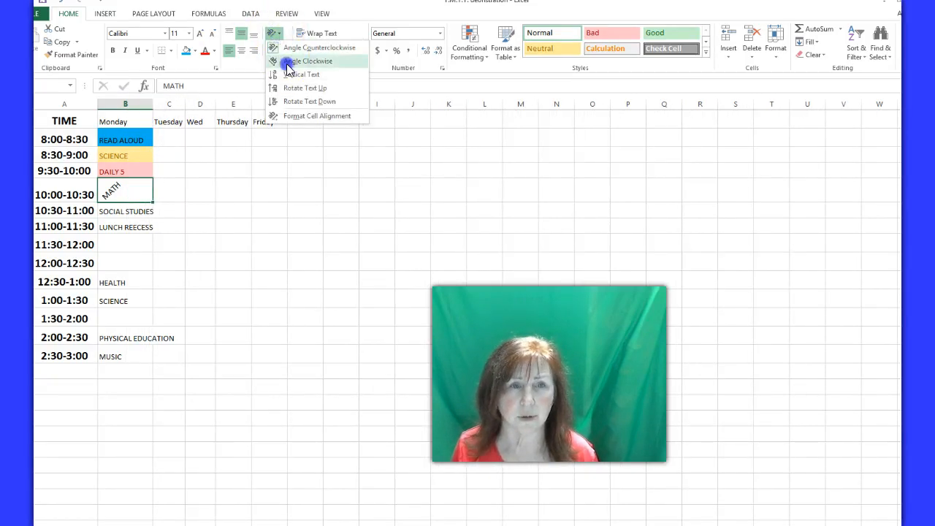
left_click(285, 61)
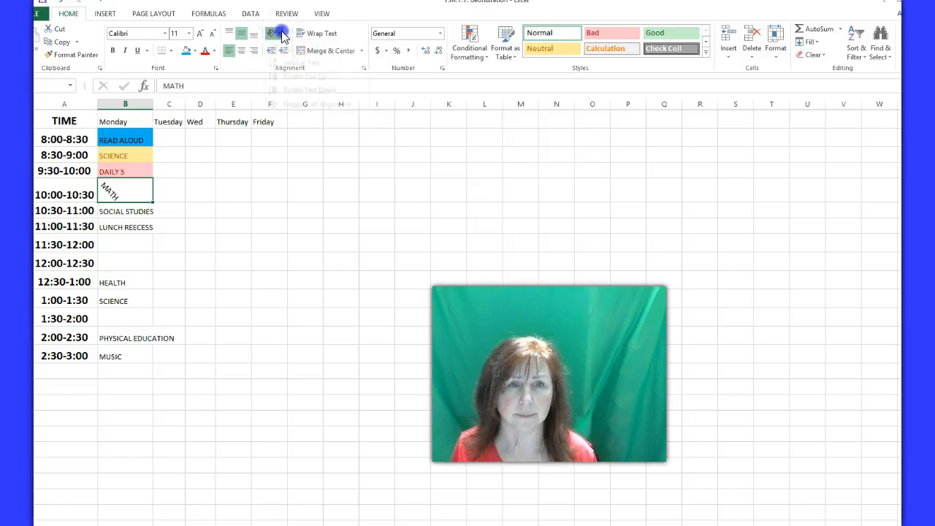
left_click(273, 33)
left_click(287, 74)
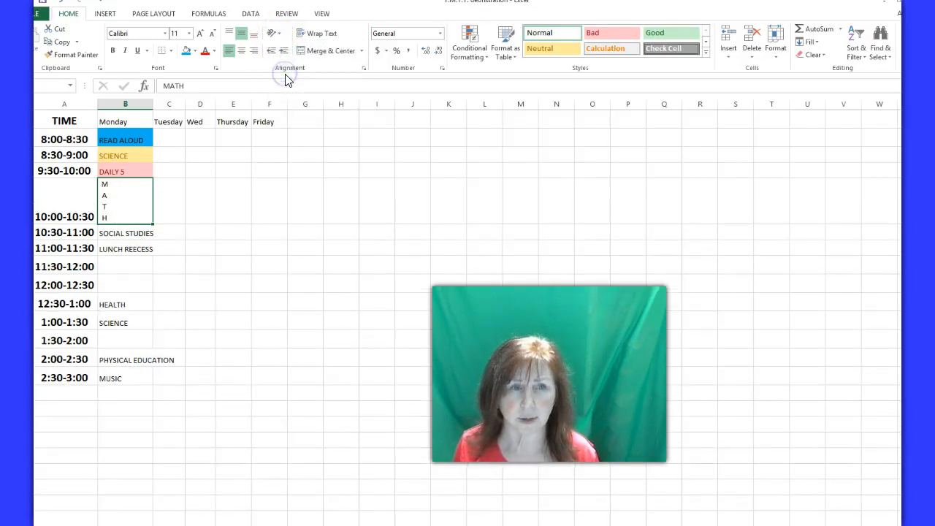
Replace the MATH cell's vertical text with Angle Counterclockwise, and switch that angle off to make the text horizontal
left_click(274, 34)
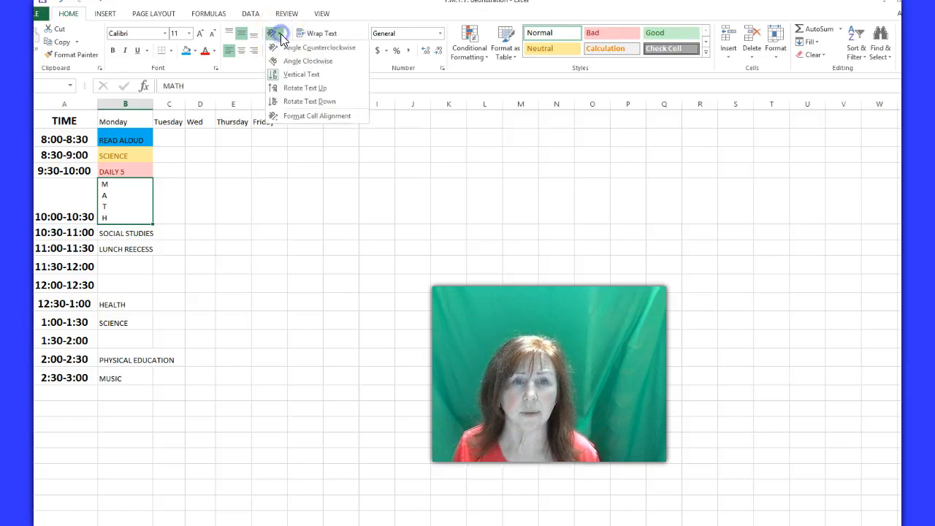
left_click(297, 49)
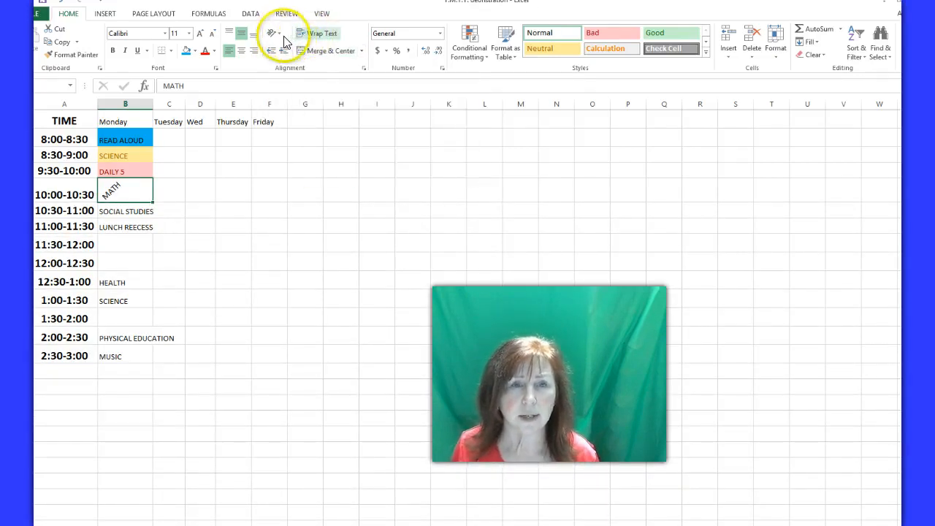
left_click(277, 35)
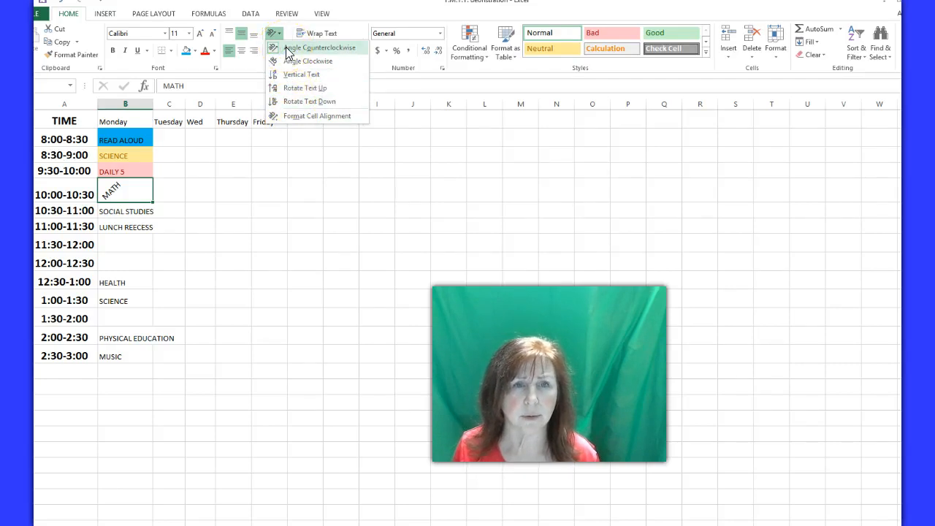
left_click(287, 51)
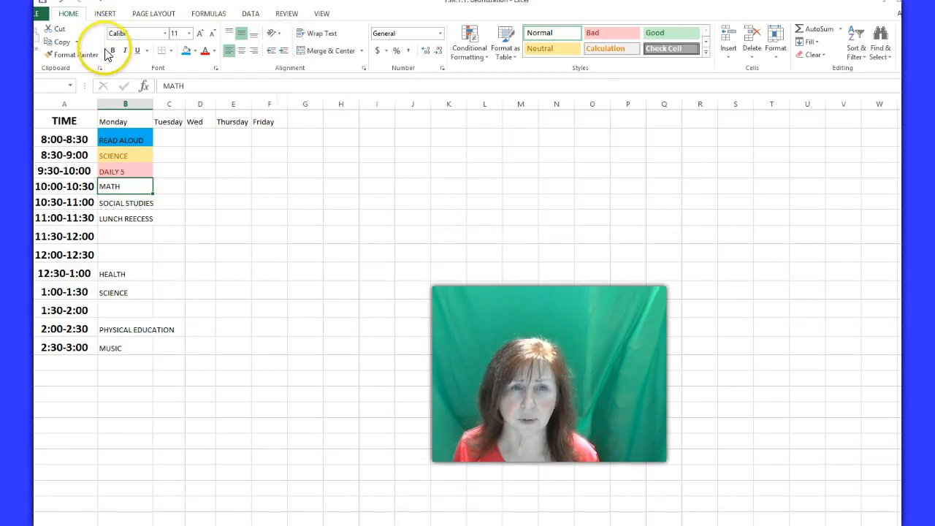
Try Angle Counterclockwise on the MATH cell once more and remove the angle again
left_click(276, 34)
left_click(276, 48)
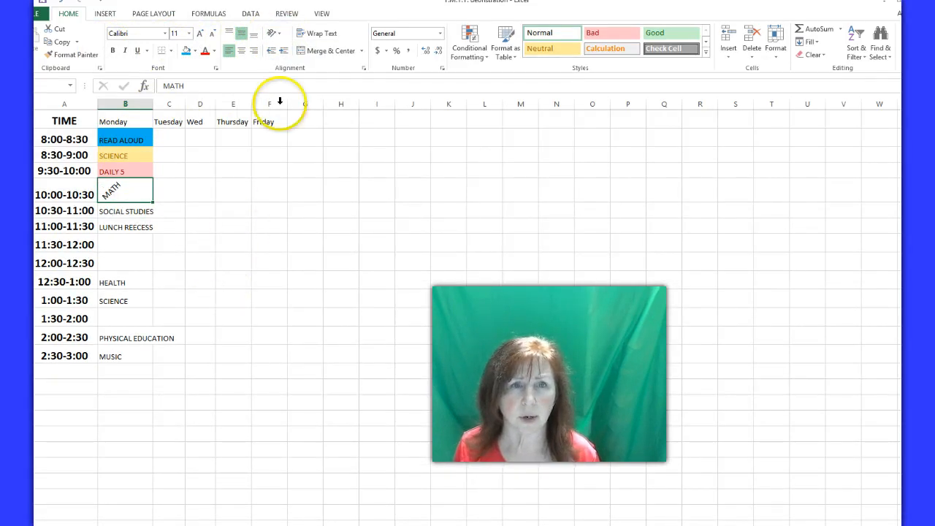
left_click(281, 34)
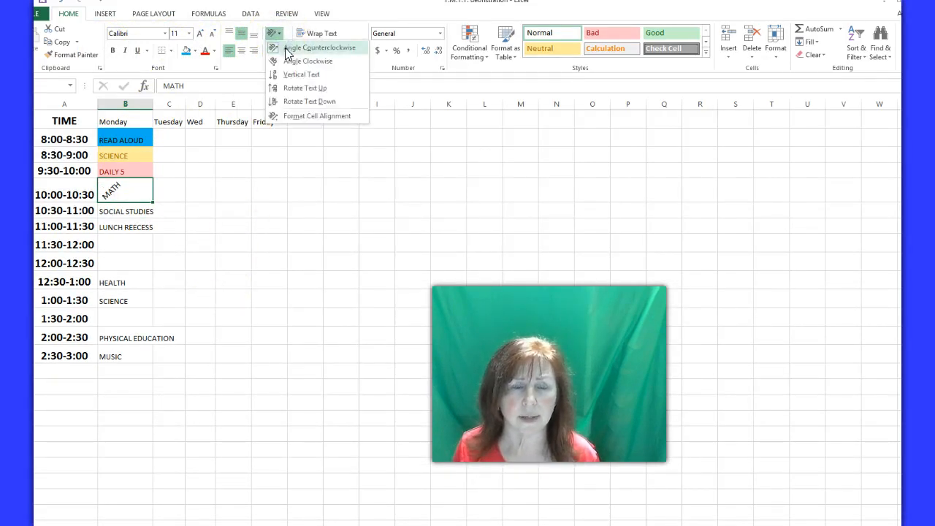
left_click(286, 50)
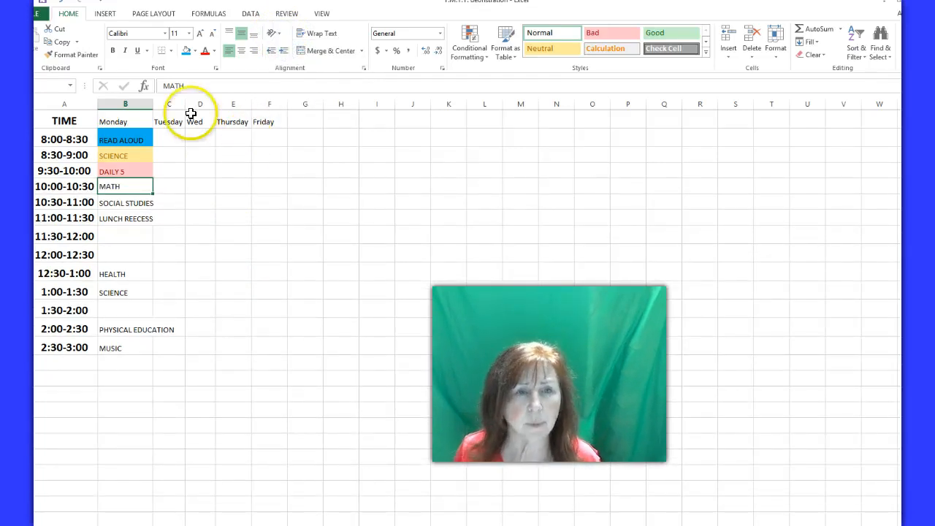
Narrow the Monday column slightly and wrap the text in the SOCIAL STUDIES cell
left_click_drag(151, 103, 140, 108)
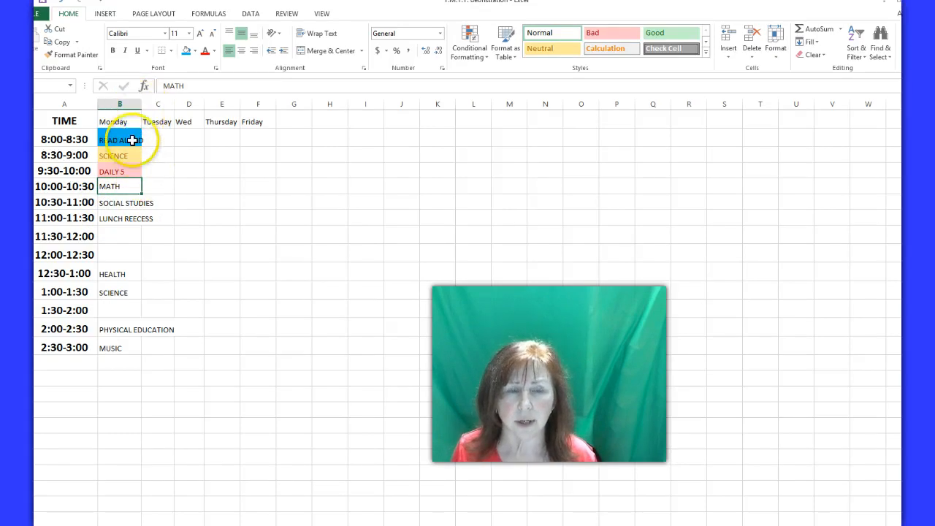
left_click(114, 202)
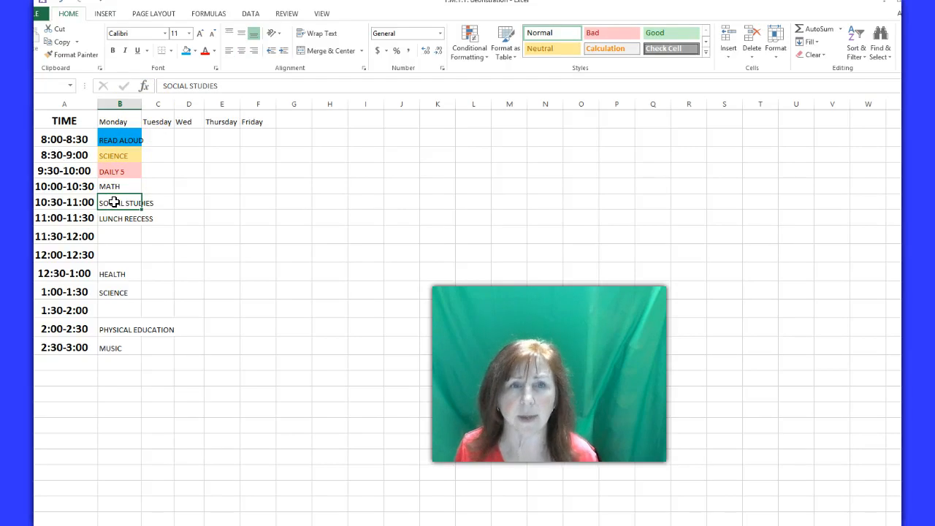
left_click(320, 37)
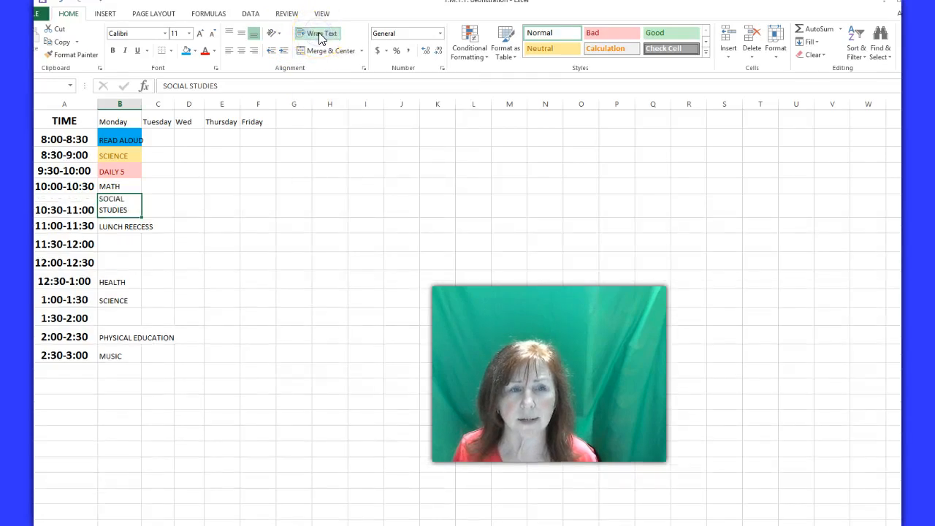
Try out the text wrapping by adding a long run of F letters after SOCIAL STUDIES, and delete those letters again
double_click(134, 208)
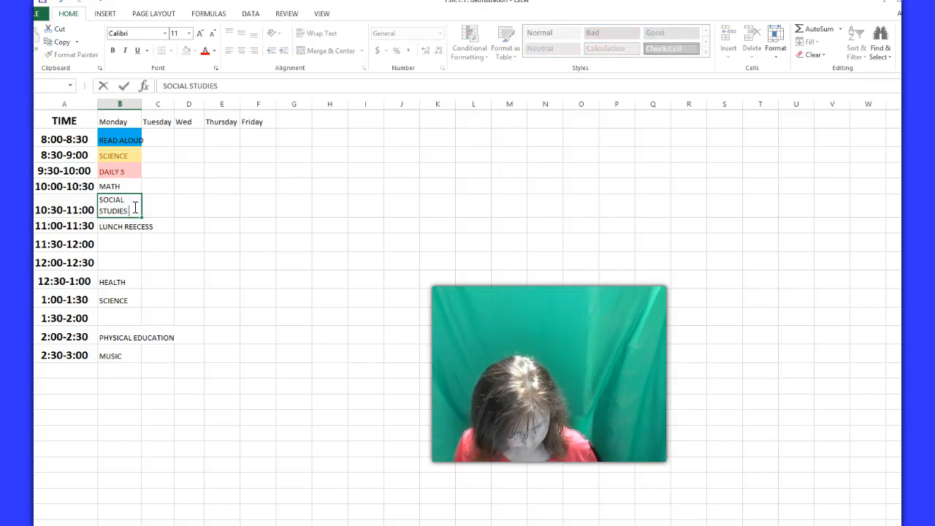
type("FFFFFFFFF")
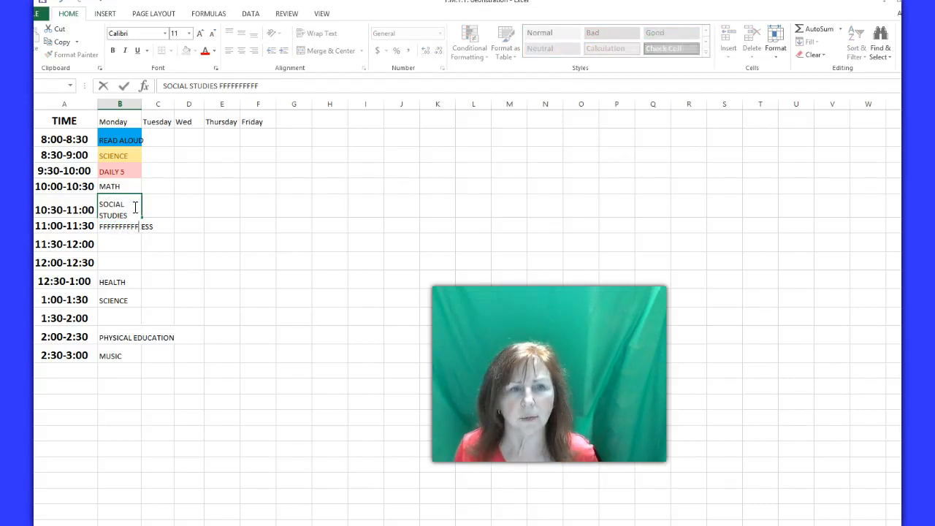
type("FFFFFF")
left_click(183, 208)
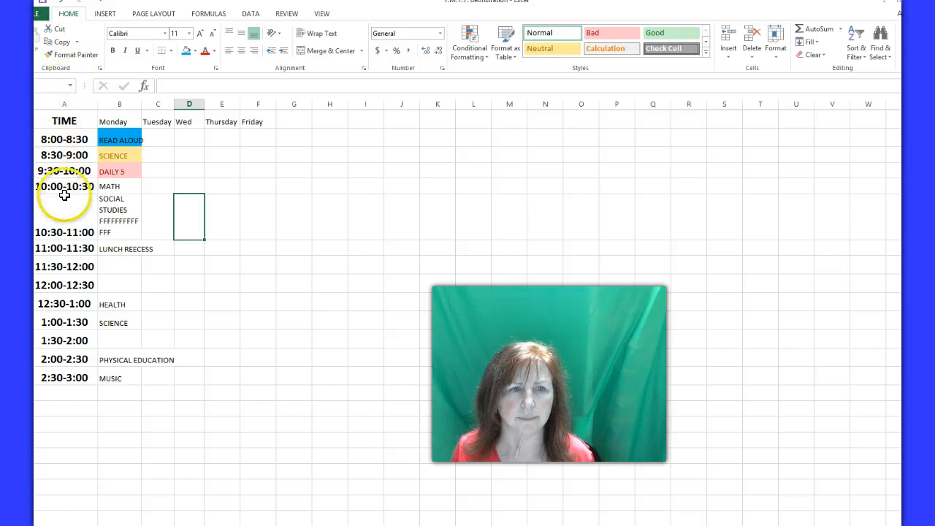
double_click(100, 220)
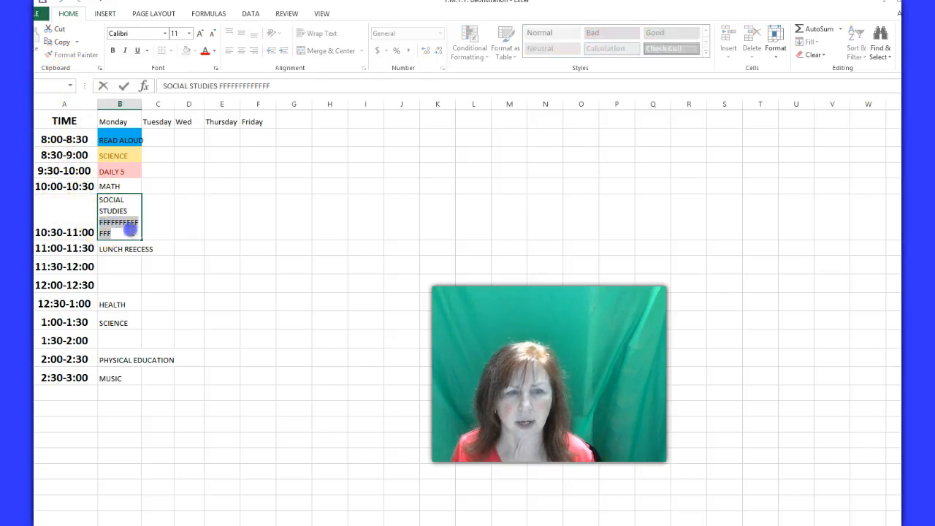
key("BackSpace")
left_click(189, 214)
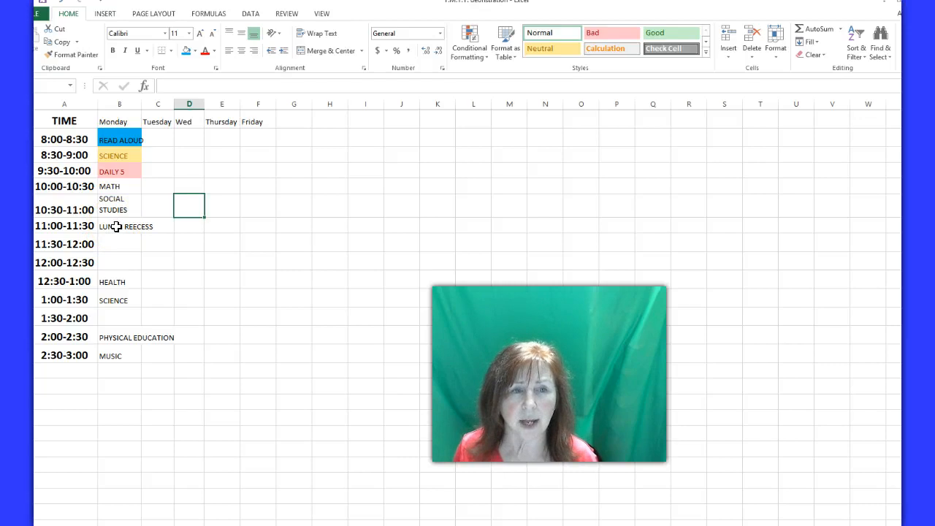
Merge and center the LUNCH REECESS cell with the 11:30-12:00 cell below, wrap its text and align it to the middle vertically
left_click_drag(118, 227, 118, 241)
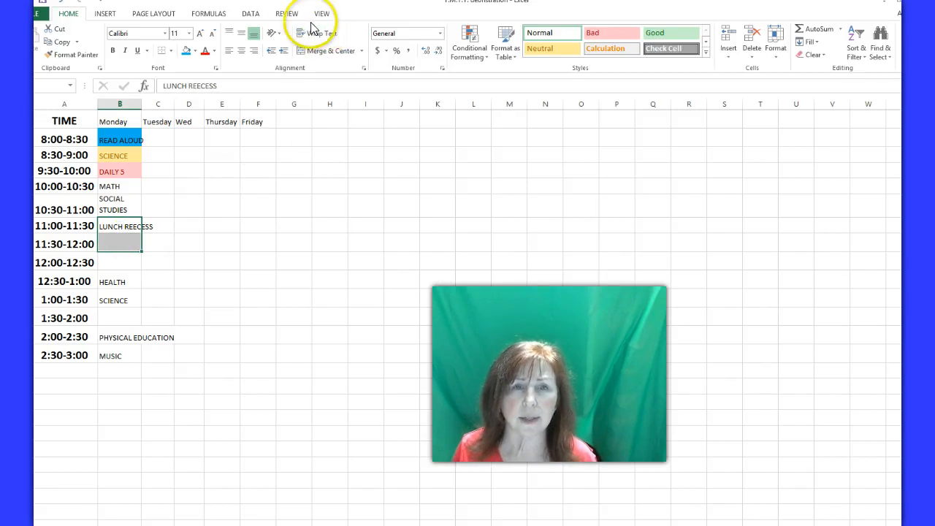
left_click(342, 53)
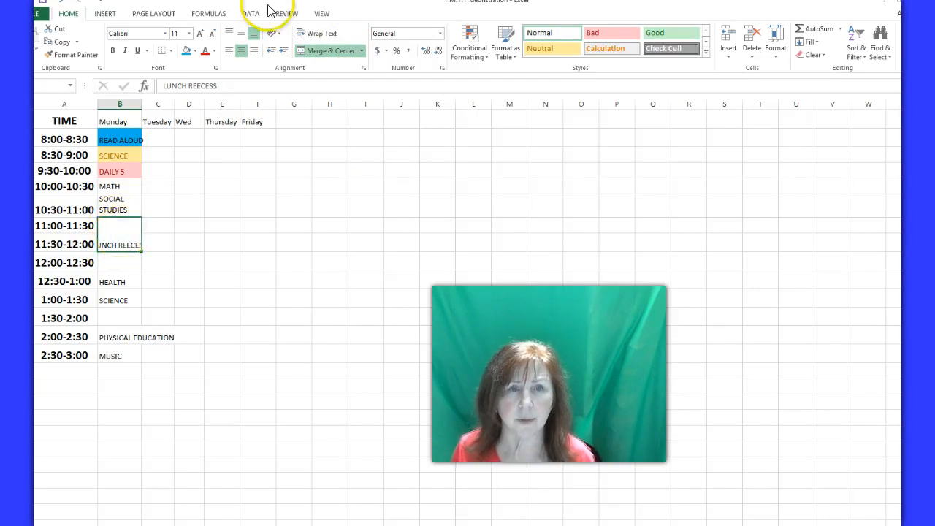
left_click(320, 34)
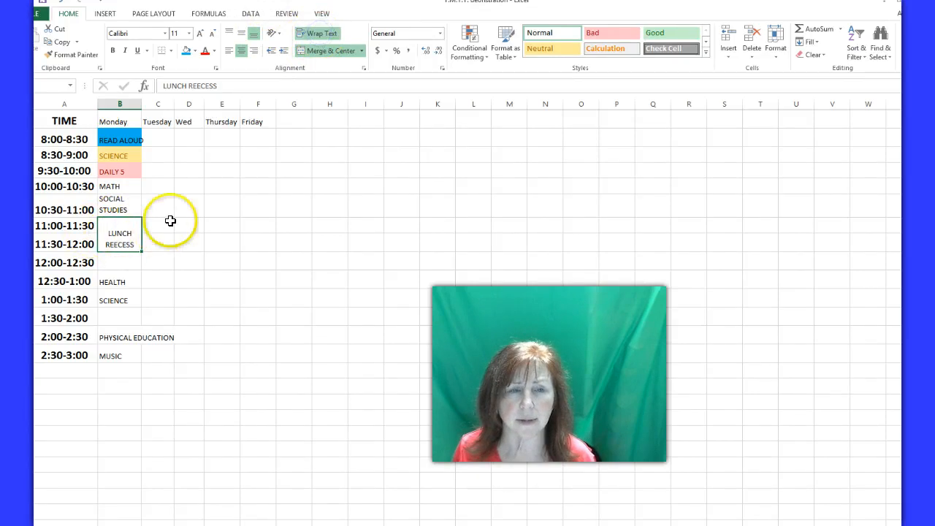
left_click(242, 34)
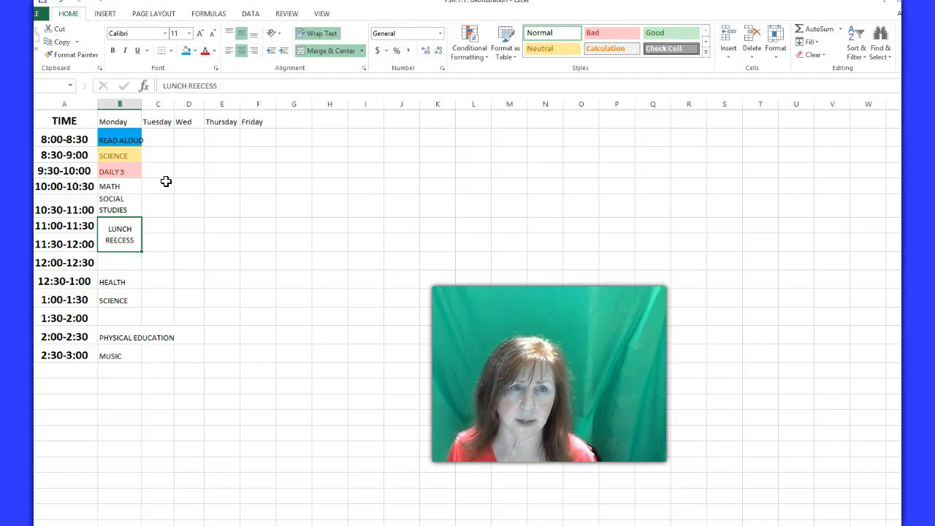
Make the MATH cell bold and set the SOCIAL STUDIES cell's font size to 12 after trying larger sizes
left_click(117, 186)
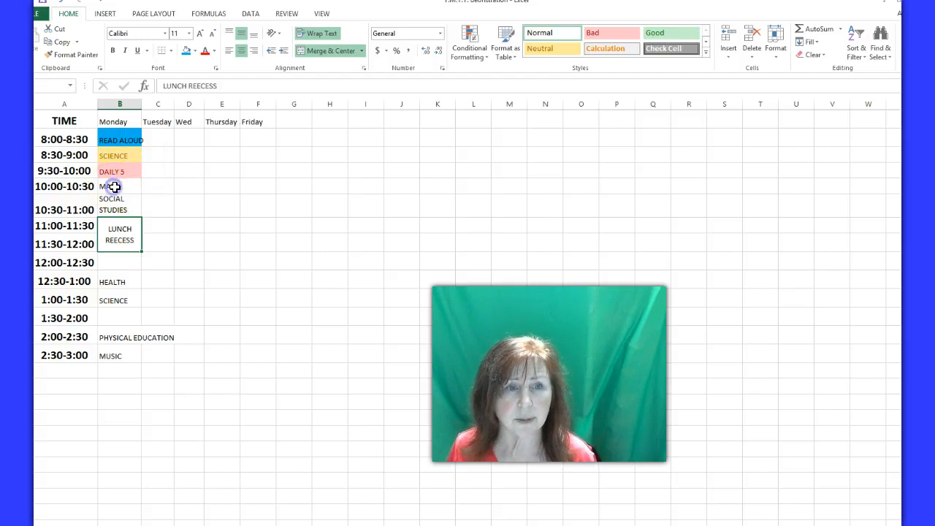
left_click(114, 51)
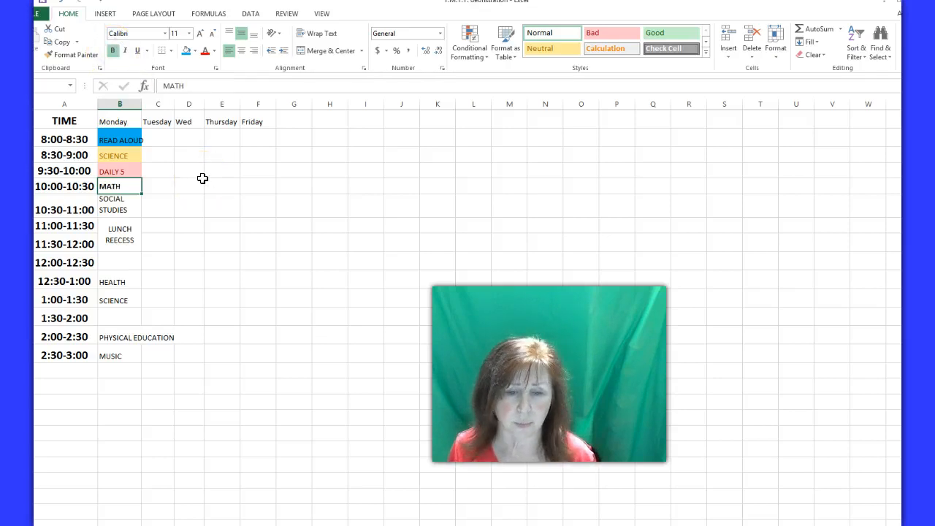
left_click(119, 204)
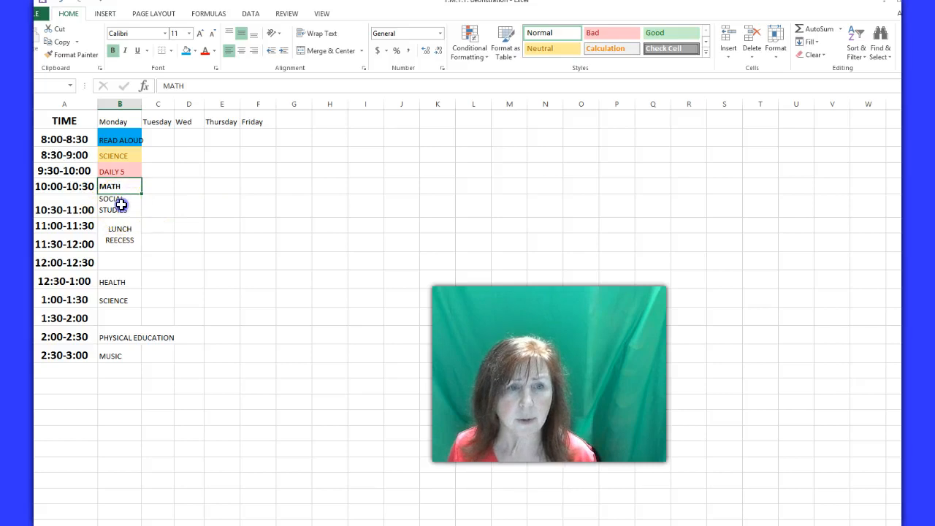
left_click(201, 37)
left_click(201, 36)
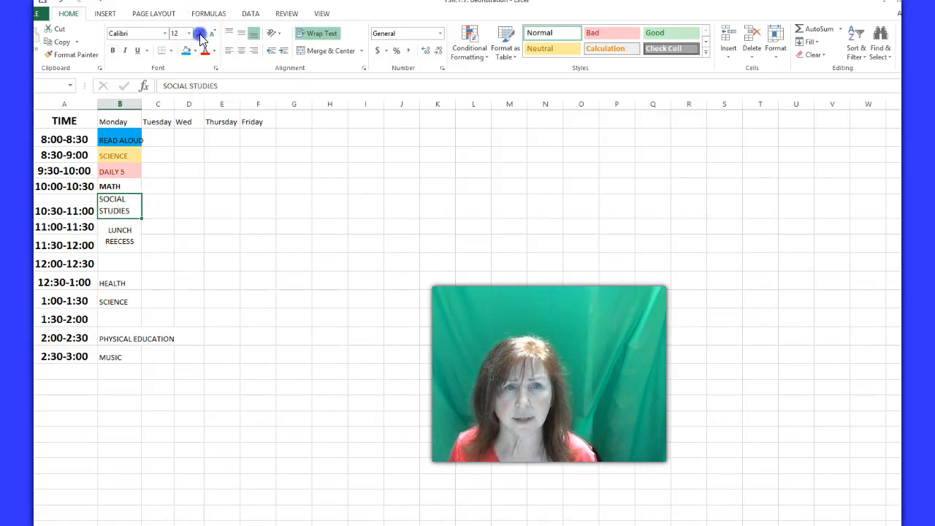
left_click(189, 34)
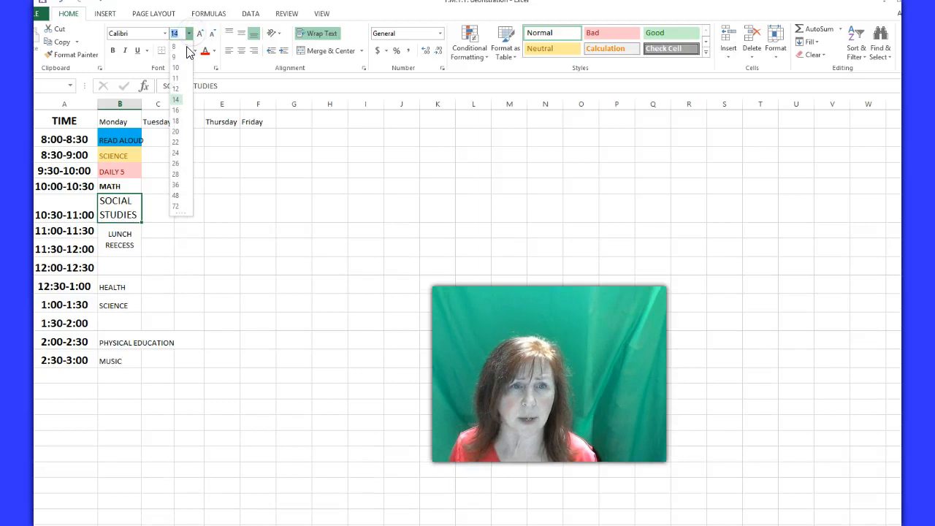
left_click(202, 34)
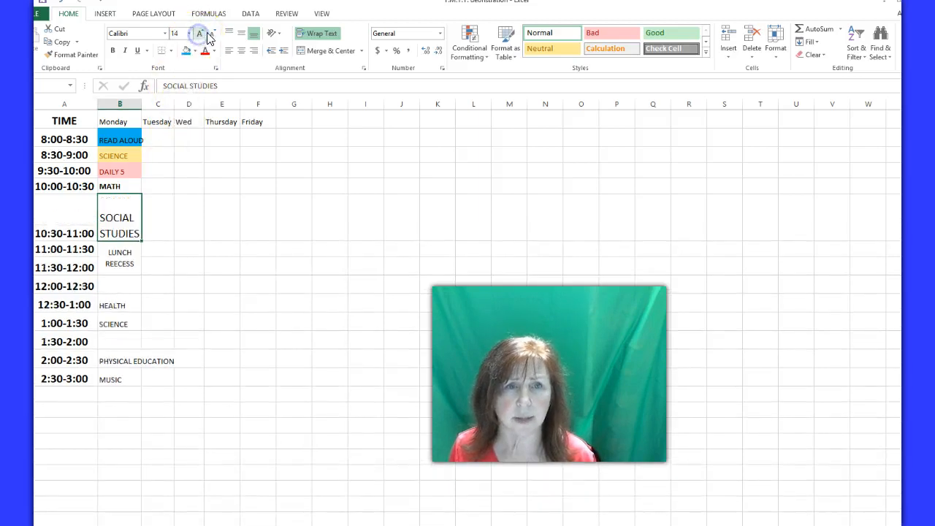
left_click(211, 34)
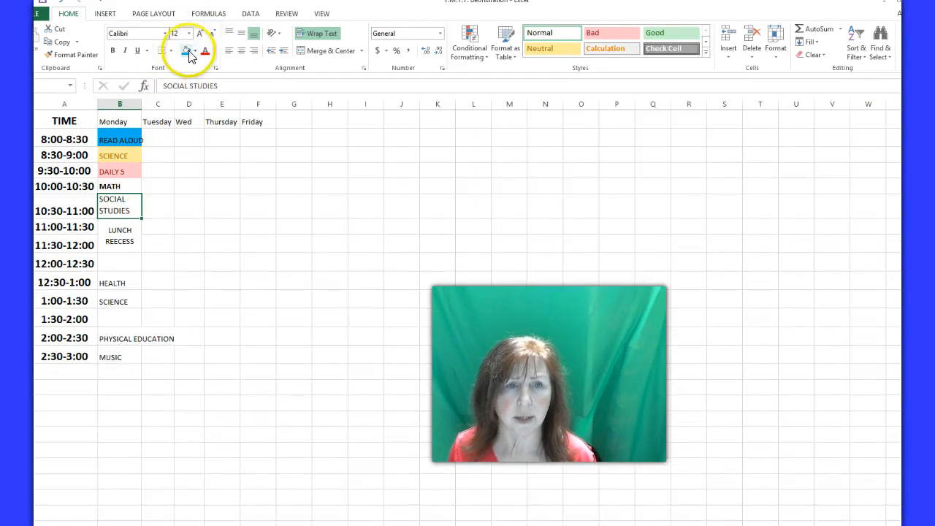
Fill the SOCIAL STUDIES cell with standard yellow and set its font color to a dark orange theme shade
left_click(194, 51)
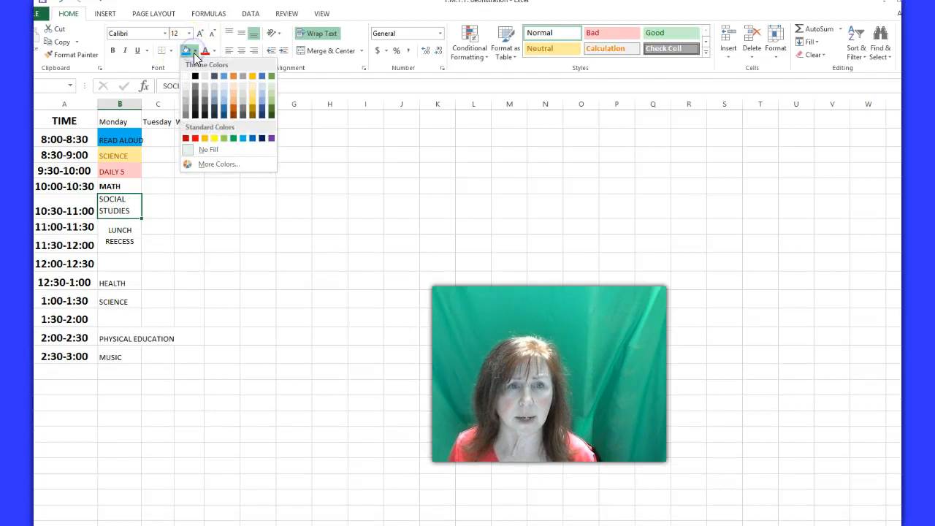
left_click(212, 137)
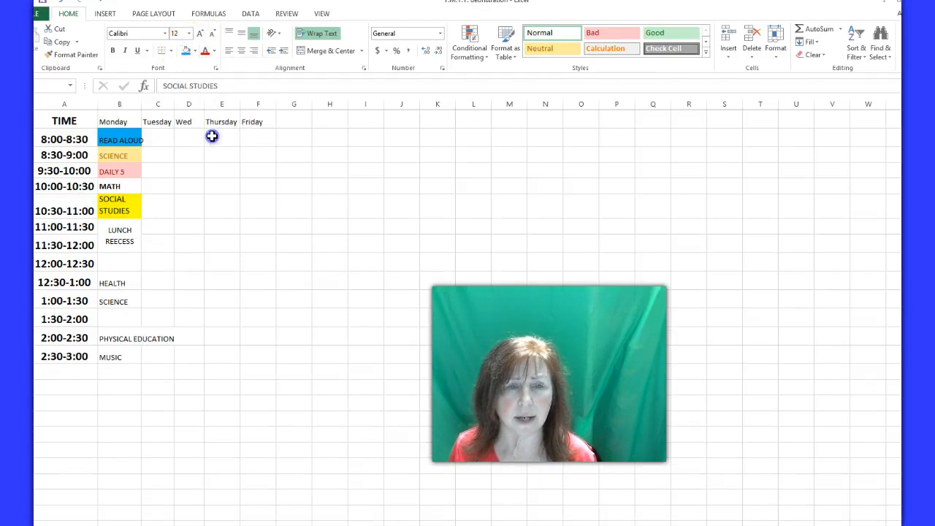
left_click(214, 51)
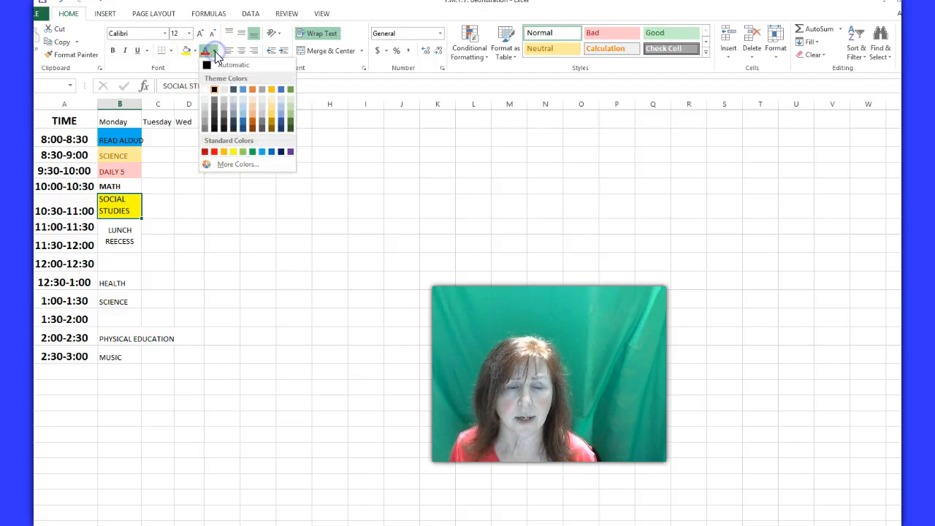
left_click(249, 125)
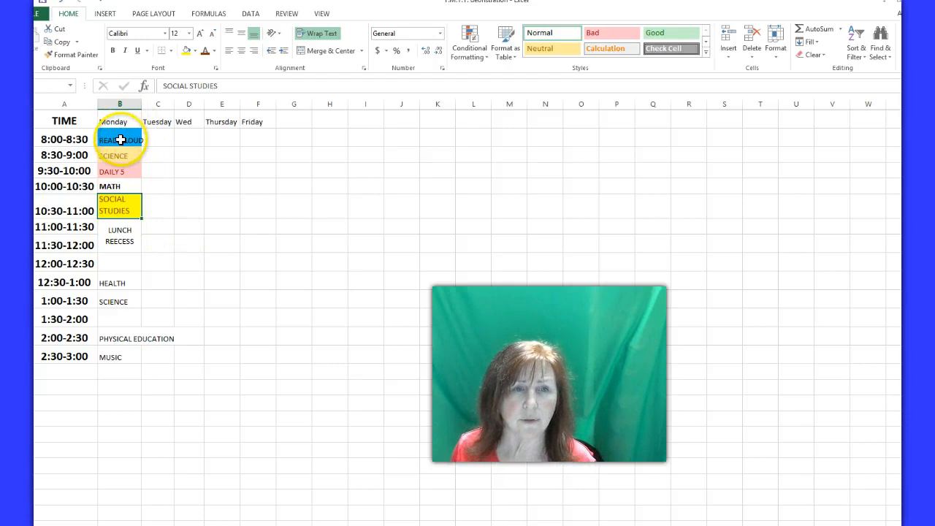
Widen the Monday column slightly so that READ ALOUD fits inside its cell
left_click_drag(144, 105, 152, 105)
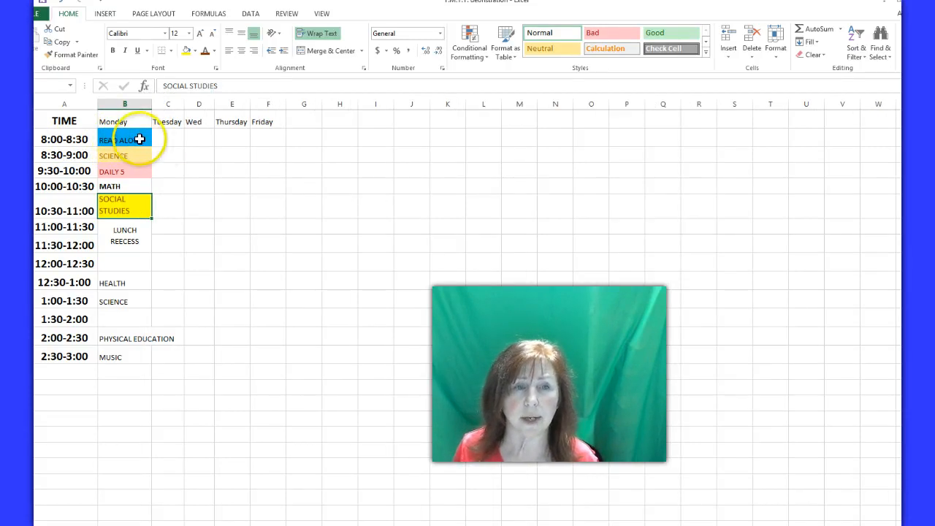
Try merging and centering READ ALOUD across the Monday to Friday cells of the 8:00-8:30 row, and undo the merge
left_click_drag(138, 136, 257, 136)
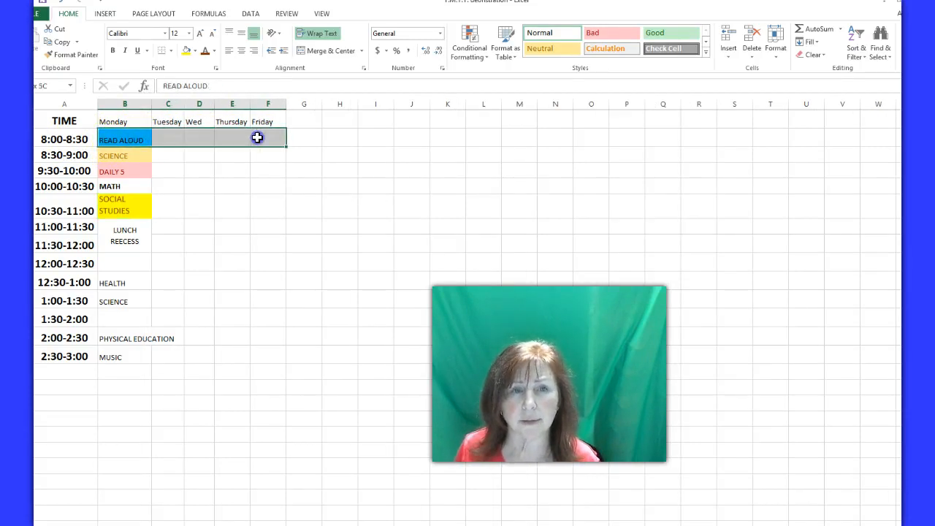
left_click(319, 52)
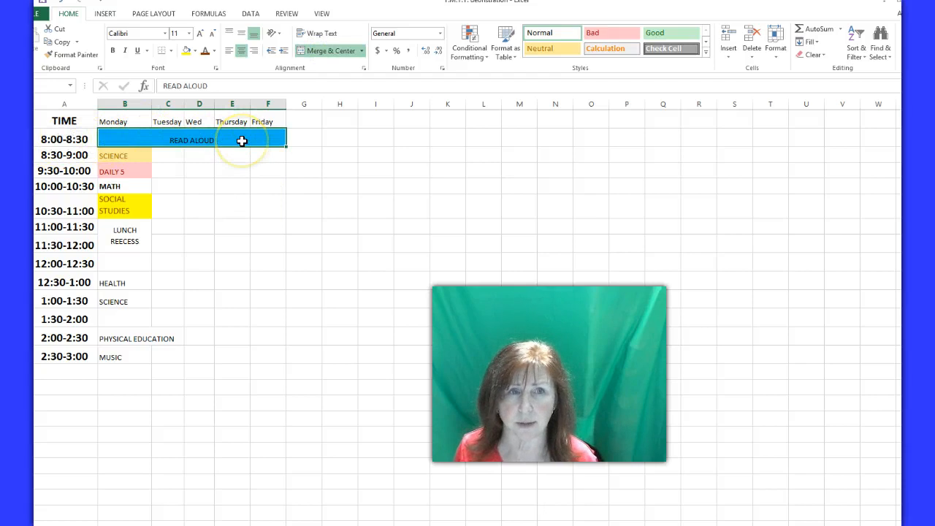
left_click(61, 3)
left_click(192, 151)
Copy Monday's READ ALOUD cell into Tuesday's 8:00-8:30 cell and fit the Tuesday column width to its contents
left_click(129, 140)
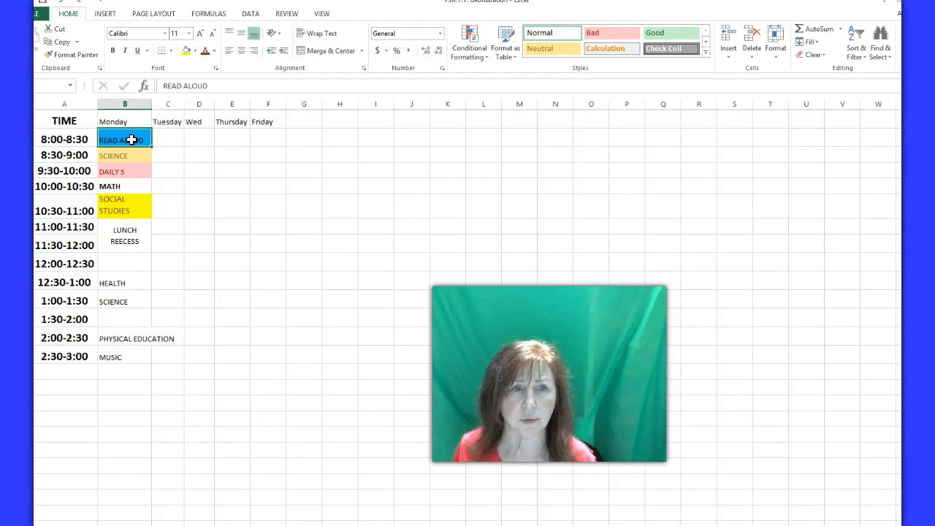
right_click(131, 140)
left_click(162, 159)
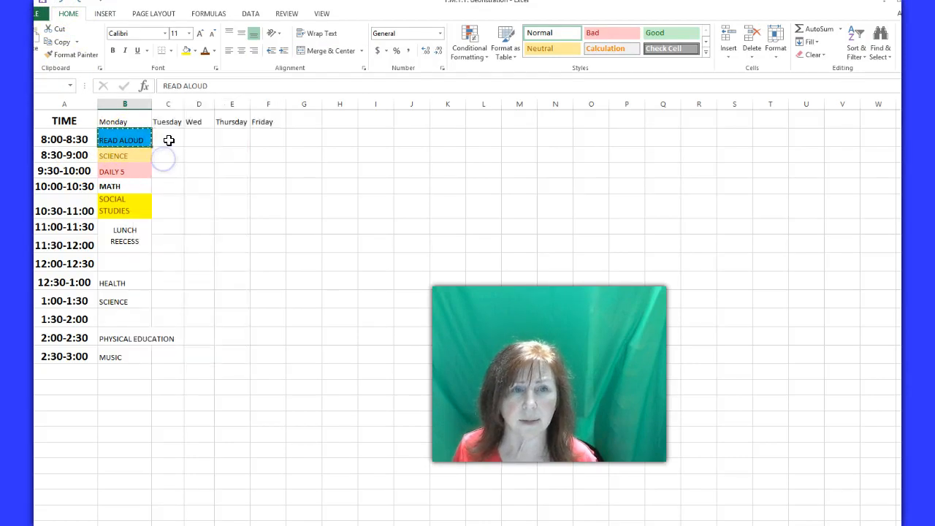
left_click(169, 139)
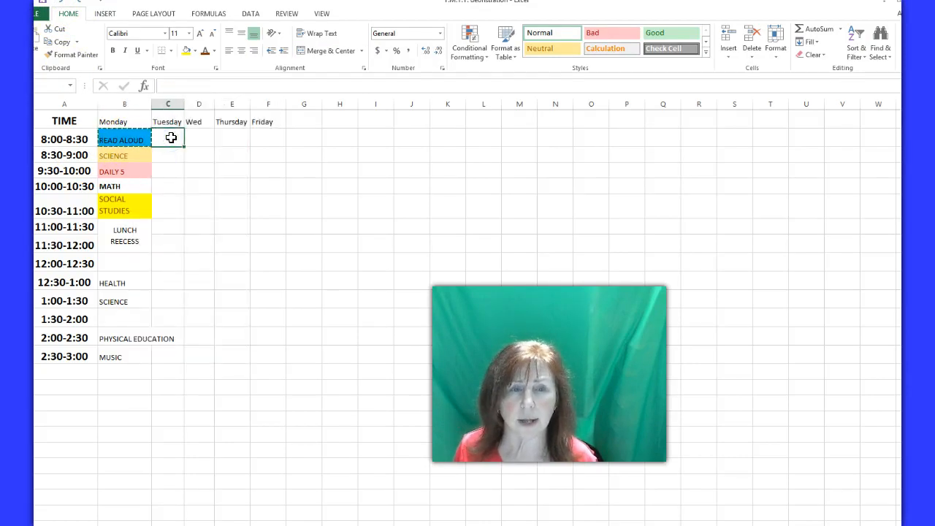
key("ctrl+v")
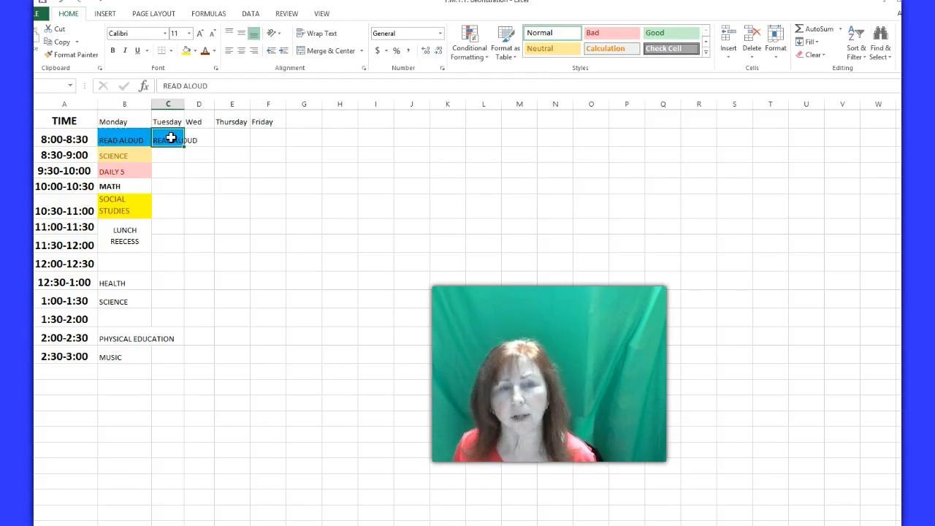
double_click(184, 103)
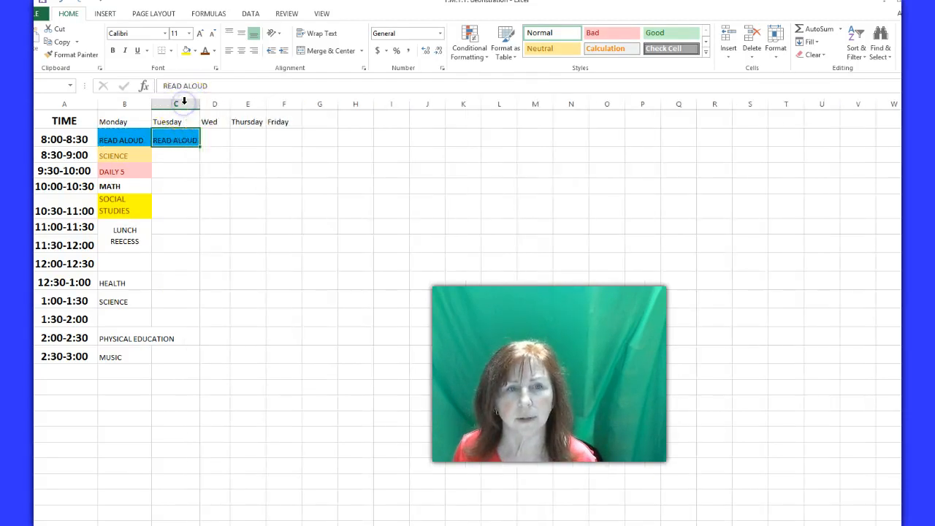
Copy Monday's READ ALOUD cell again so that it can be pasted for the remaining days
right_click(214, 141)
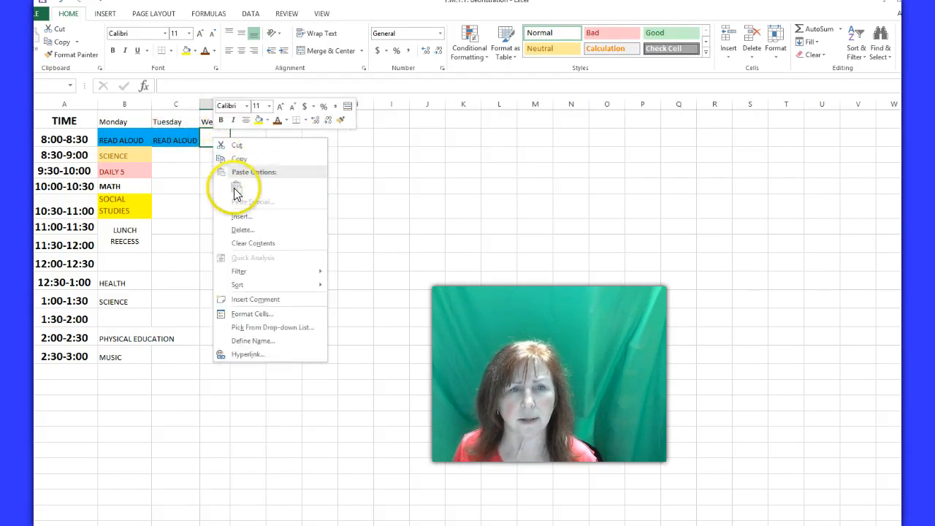
left_click(175, 177)
left_click(136, 141)
right_click(136, 142)
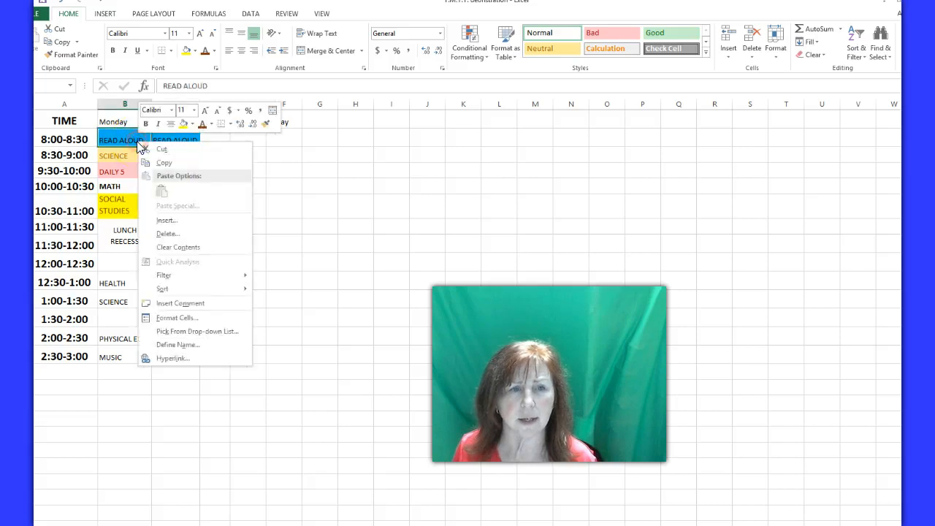
left_click(164, 166)
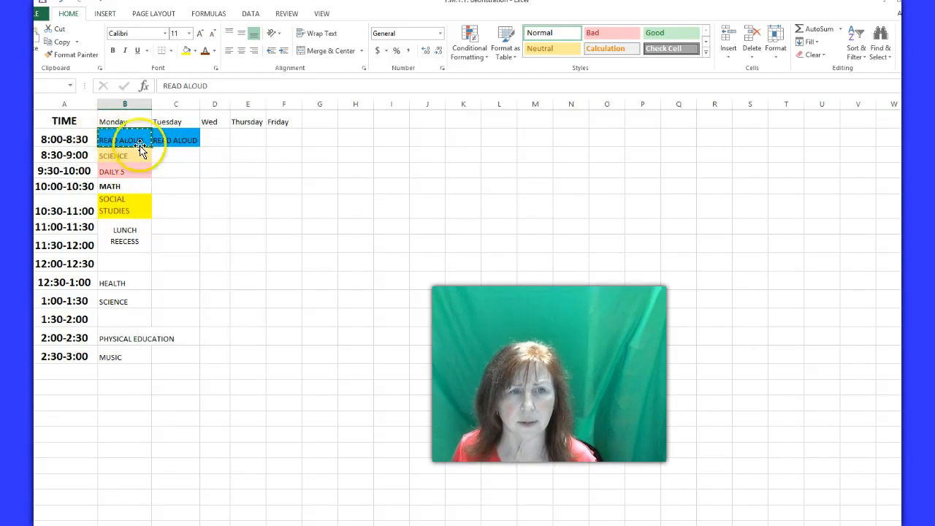
Try pasting READ ALOUD into the Wed to Friday cells of the 8:00-8:30 row and widening the Wed column, and undo both
left_click(215, 135)
left_click_drag(227, 134, 275, 136)
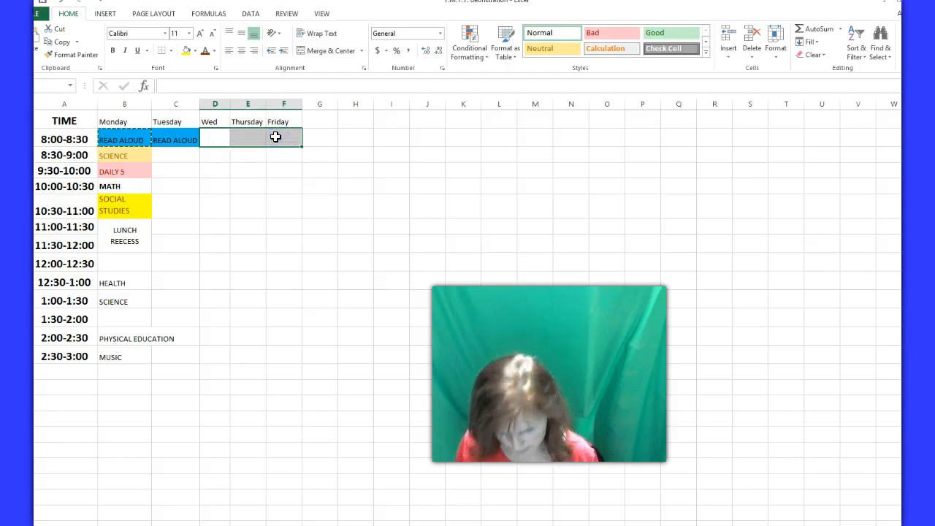
key("ctrl+v")
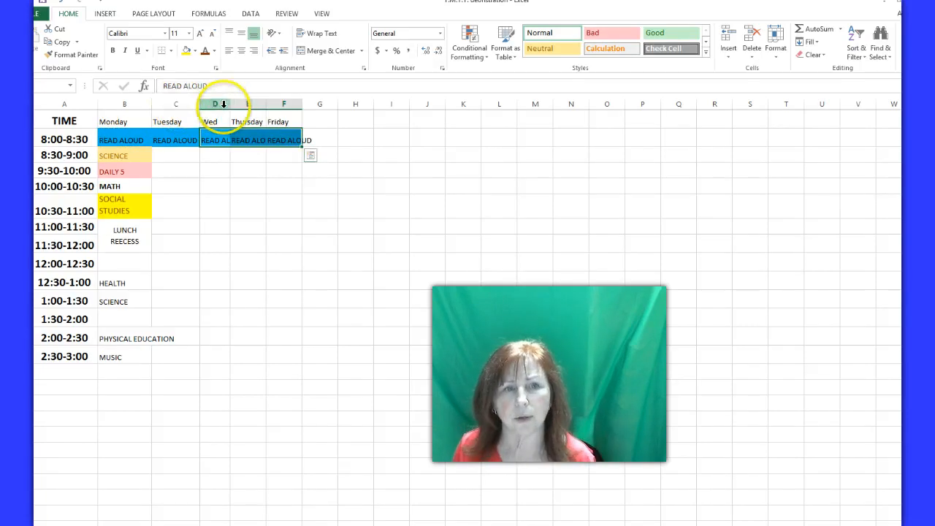
left_click_drag(228, 104, 245, 103)
left_click(278, 103)
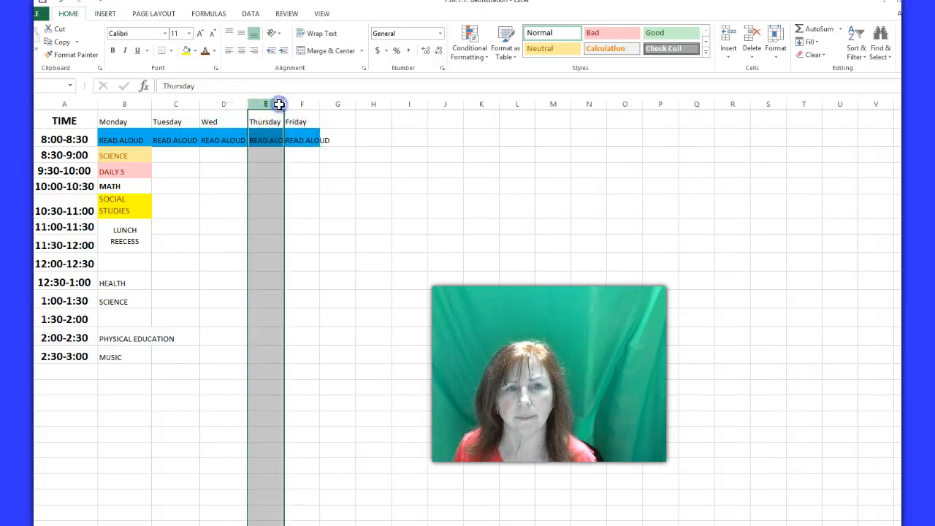
left_click(58, 4)
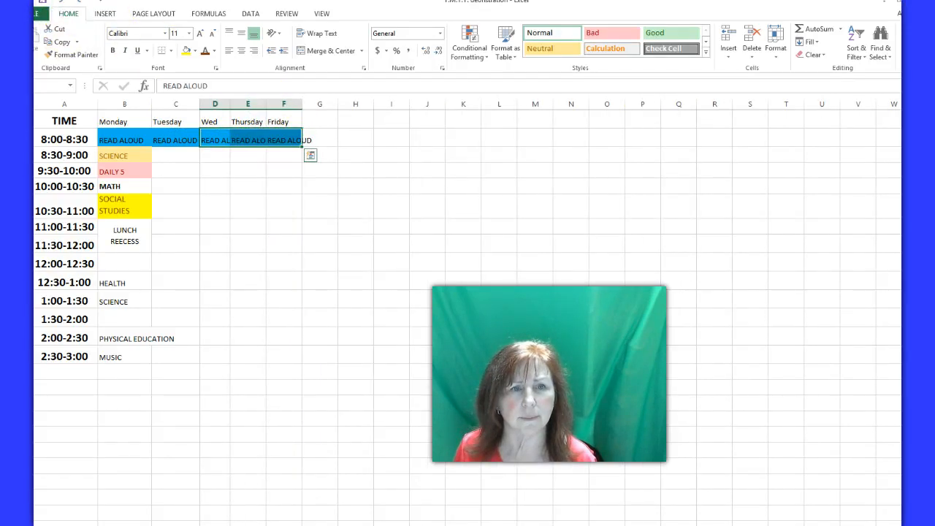
left_click(59, 4)
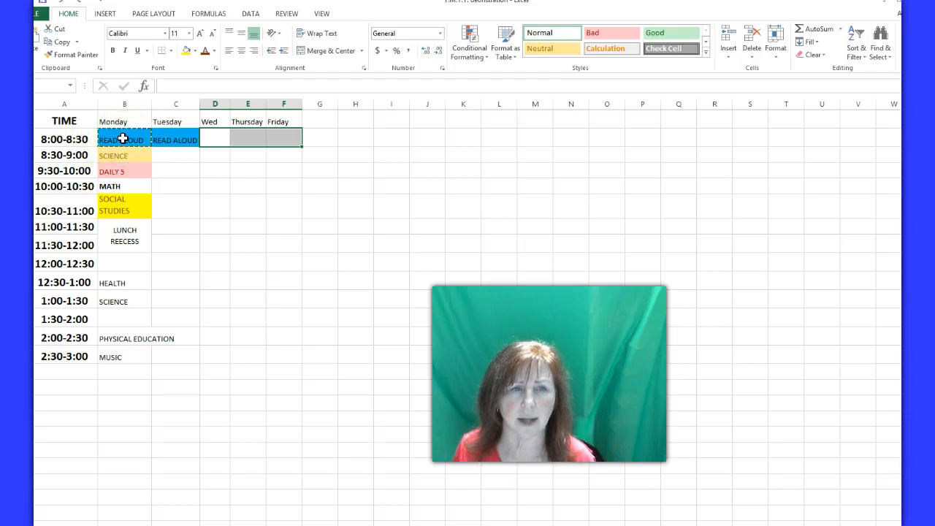
Preview the paste options, paste READ ALOUD with its formatting into Wednesday's 8:00-8:30 cell, and fit the Wed column width to its contents
left_click(222, 170)
left_click(211, 140)
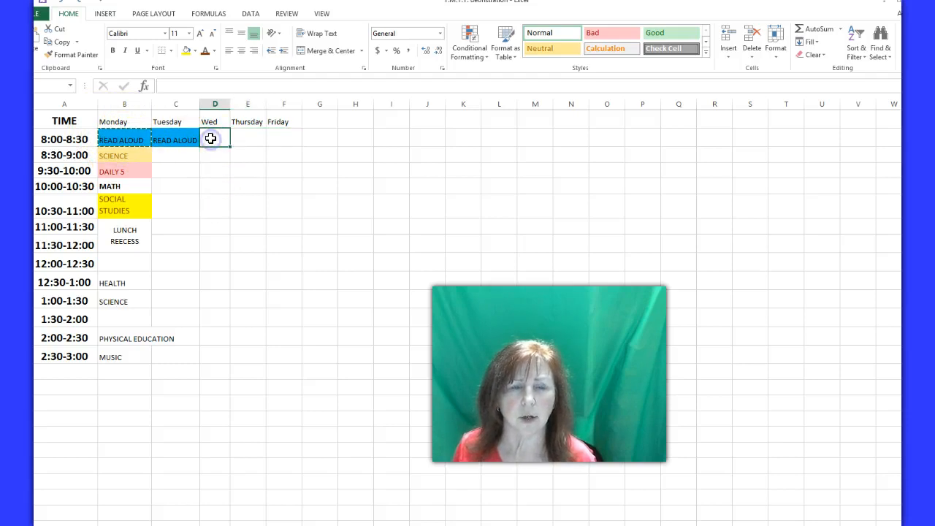
right_click(210, 138)
left_click(234, 188)
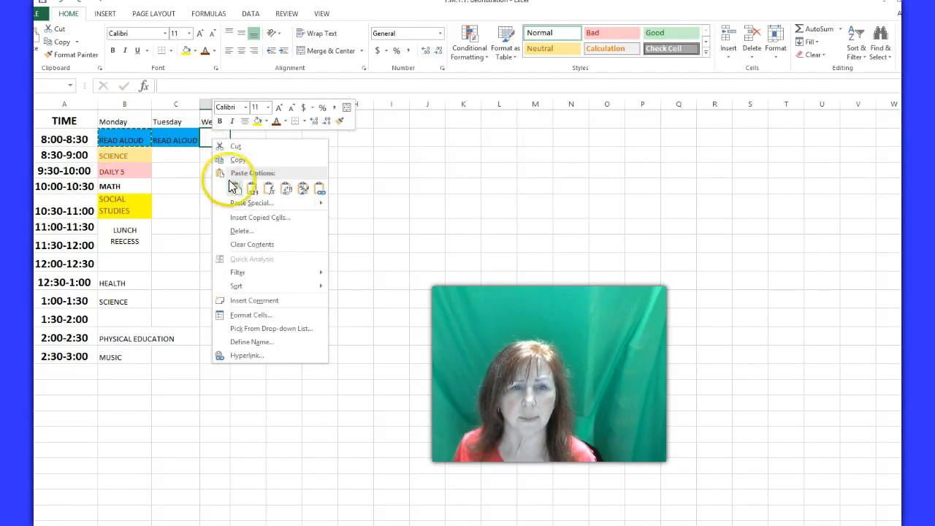
left_click(253, 191)
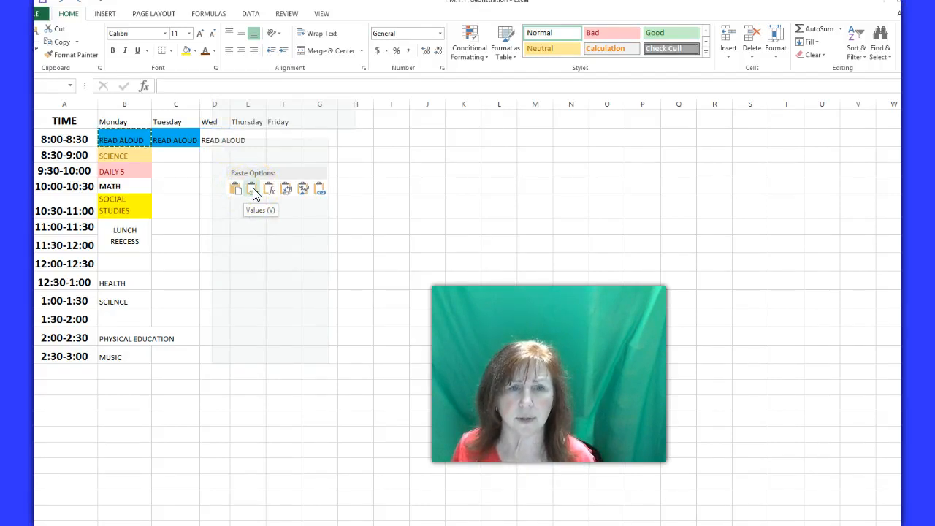
left_click(195, 174)
left_click(215, 136)
right_click(215, 139)
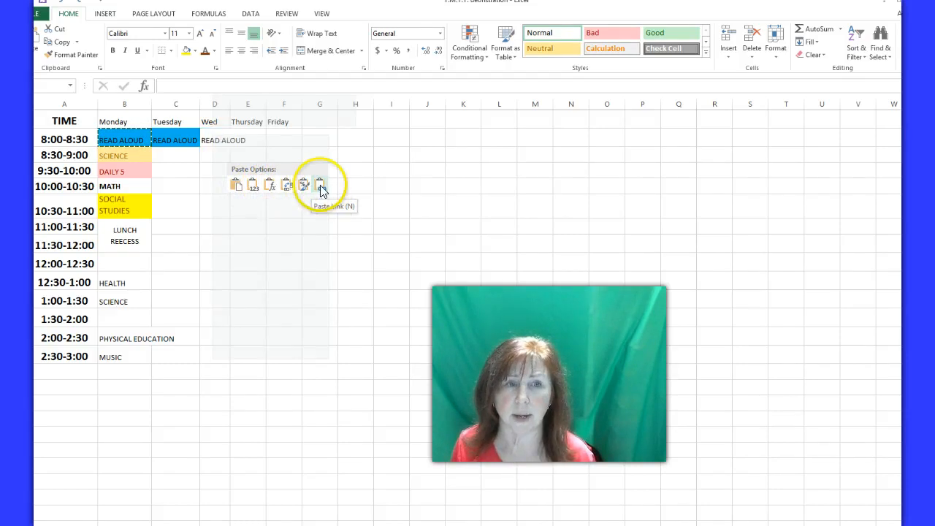
left_click(231, 182)
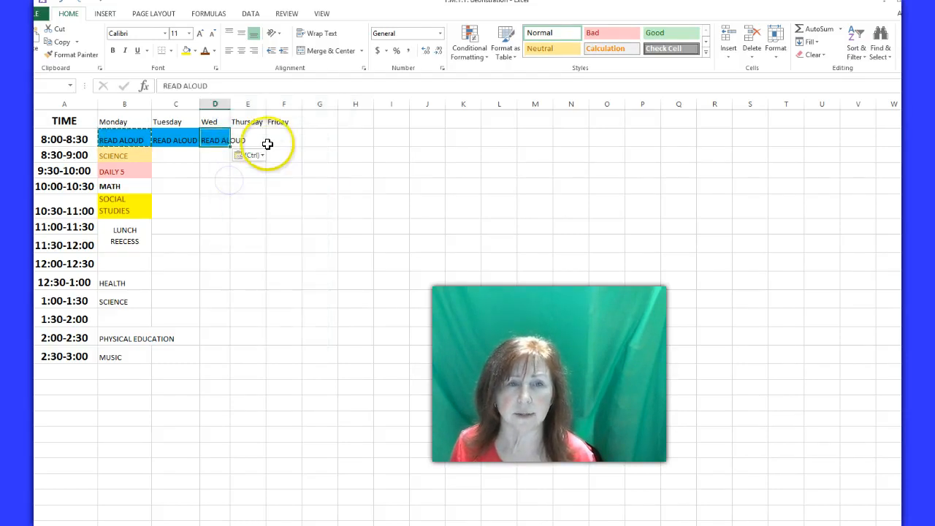
double_click(230, 105)
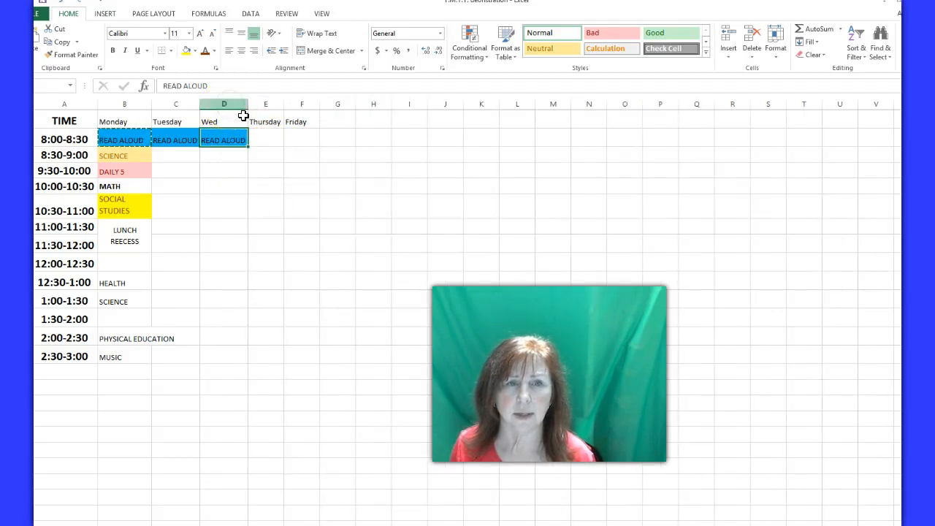
Paste READ ALOUD into the Thursday and Friday cells of the 8:00-8:30 row and fit both column widths to their contents
left_click_drag(258, 137, 293, 138)
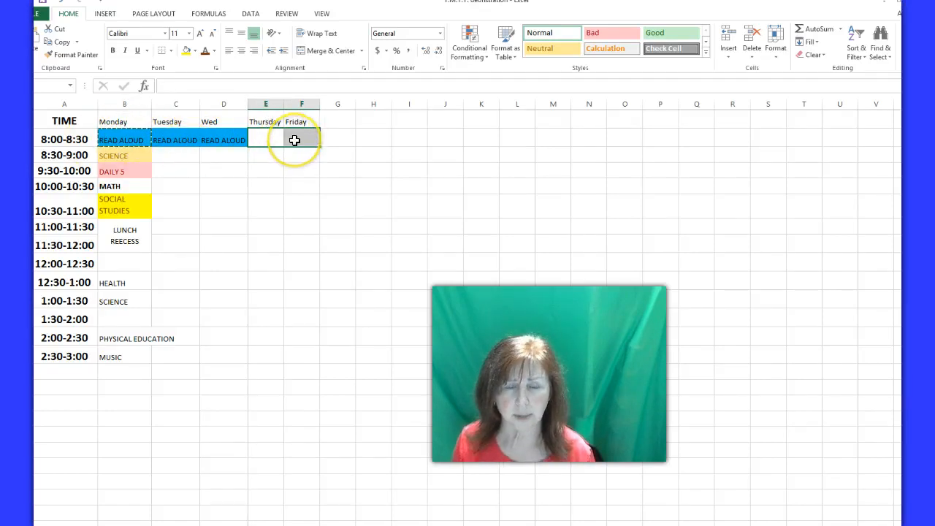
key("ctrl+v")
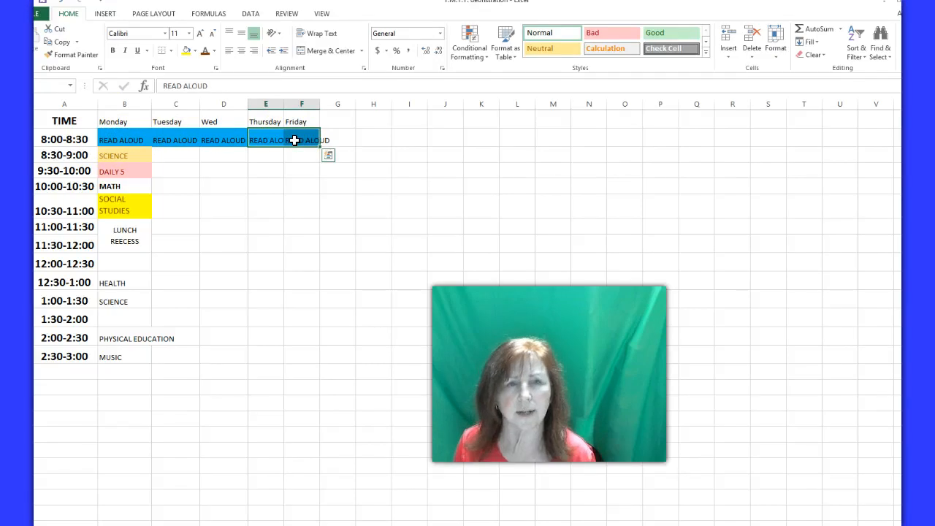
double_click(284, 103)
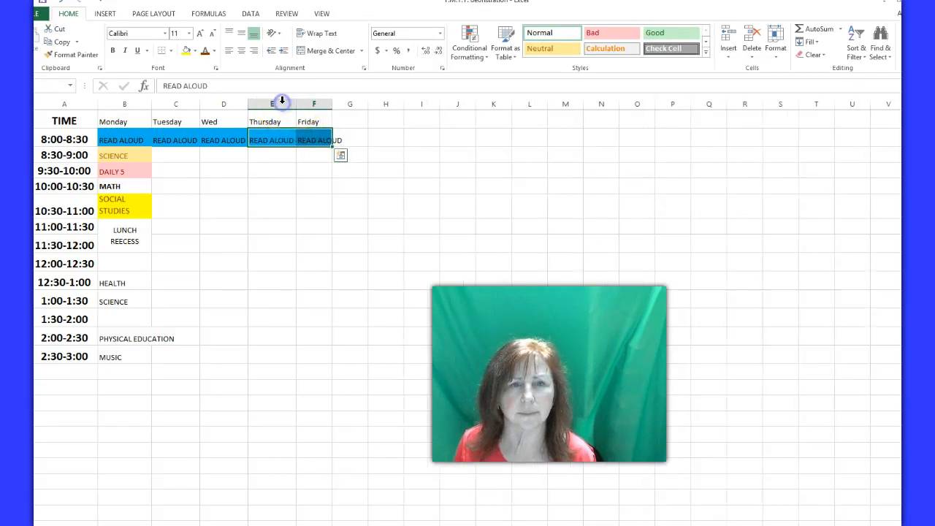
double_click(332, 103)
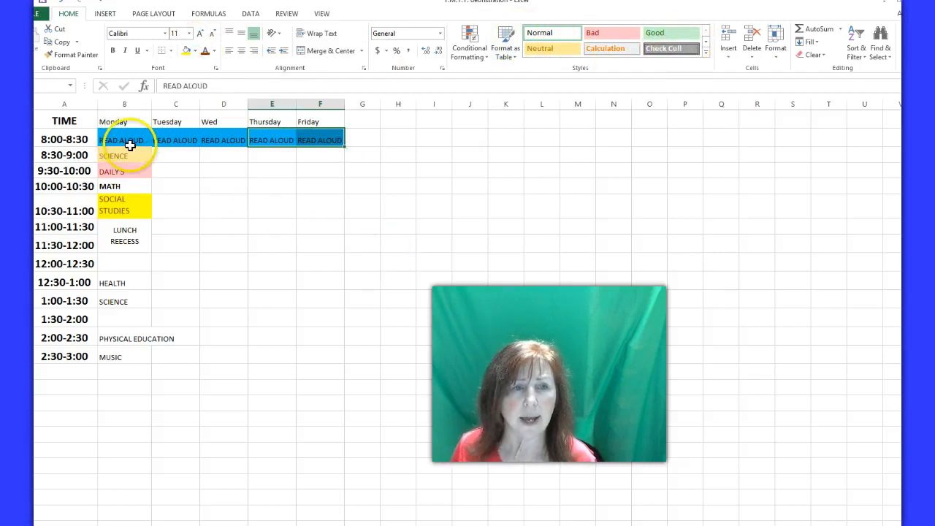
Copy Monday's MATH cell with its bold formatting into Tuesday's 10:00-10:30 cell
right_click(127, 186)
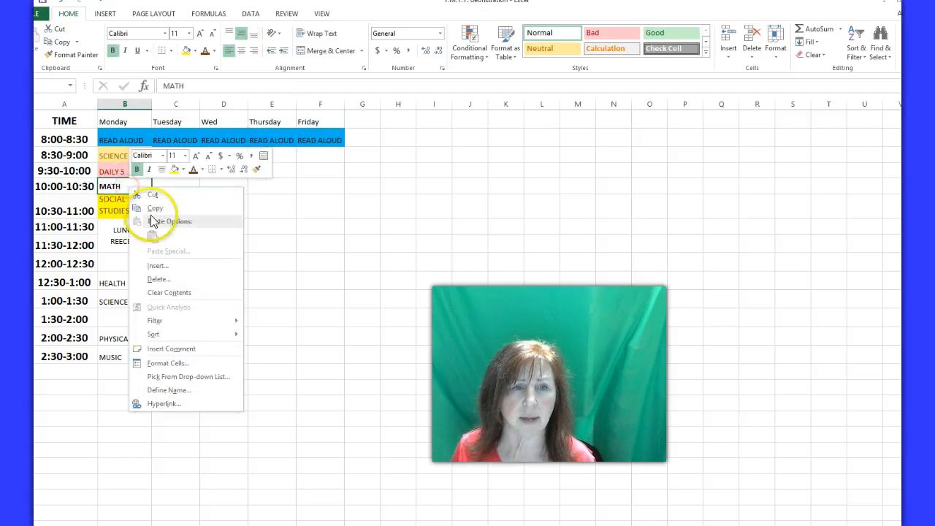
left_click(154, 209)
left_click(176, 186)
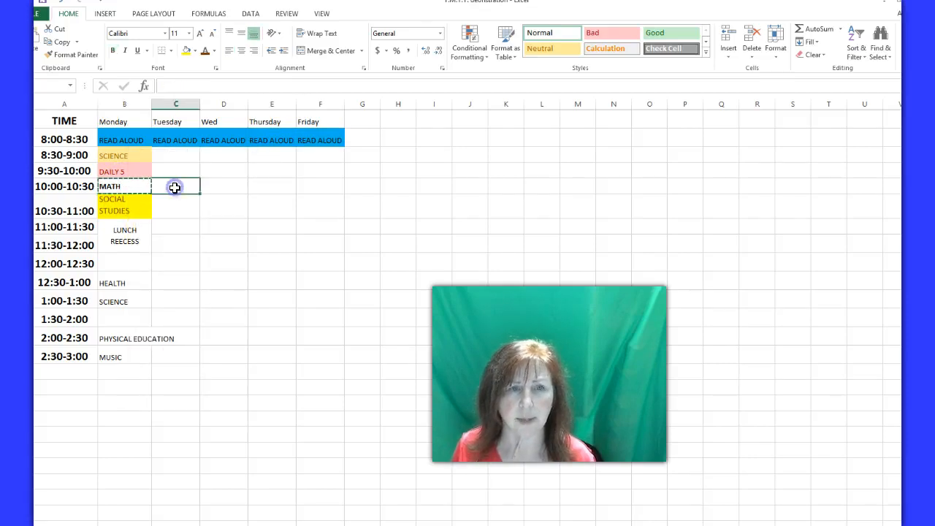
key("Return")
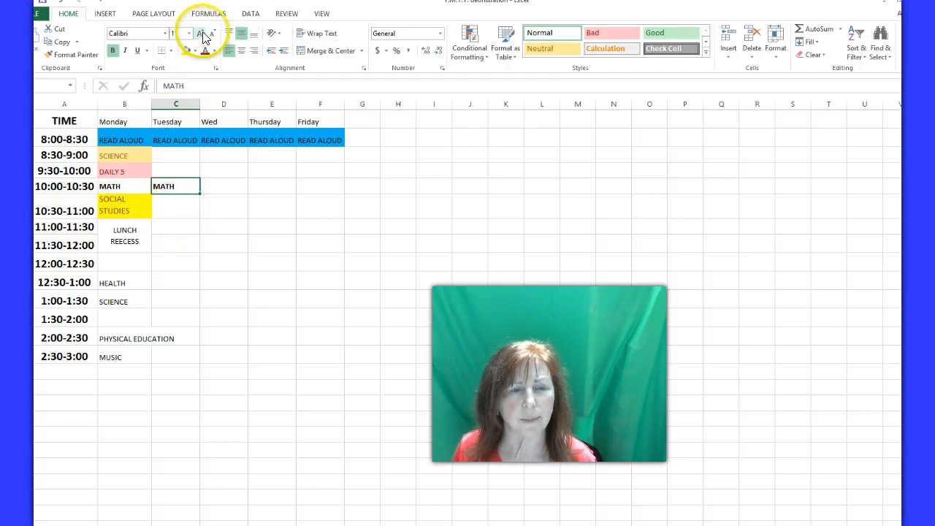
left_click(241, 37)
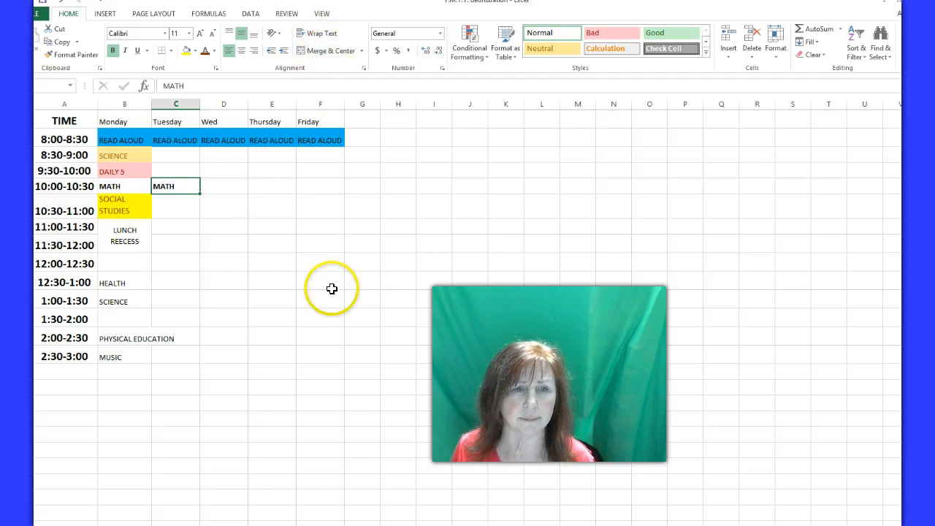
Wrap the text of the PHYSICAL EDUCATION cell and increase the 2:00-2:30 row height so that both lines fit
left_click(135, 339)
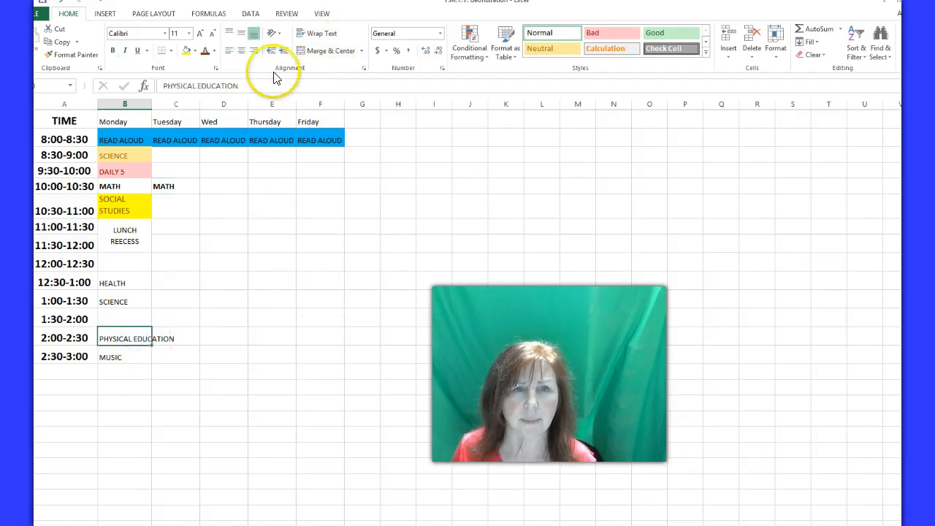
left_click(318, 33)
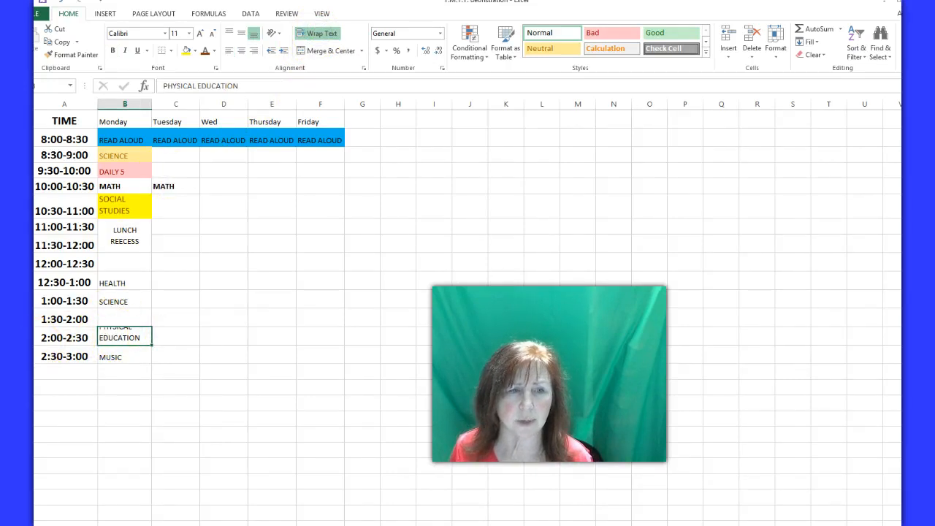
left_click_drag(24, 346, 25, 355)
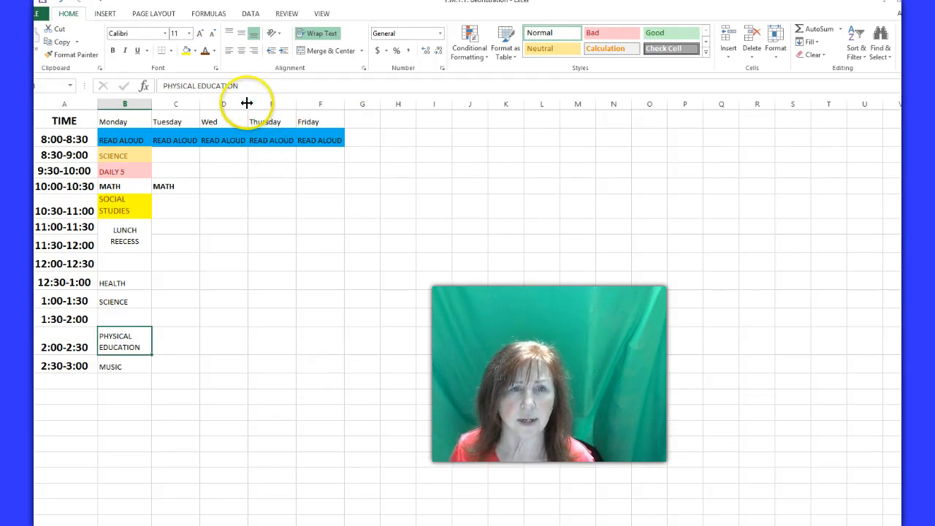
Narrow the Friday column and fit its width back to its contents, and auto-fit the height of the 12:30-1:00 row
left_click_drag(344, 104, 326, 105)
double_click(325, 103)
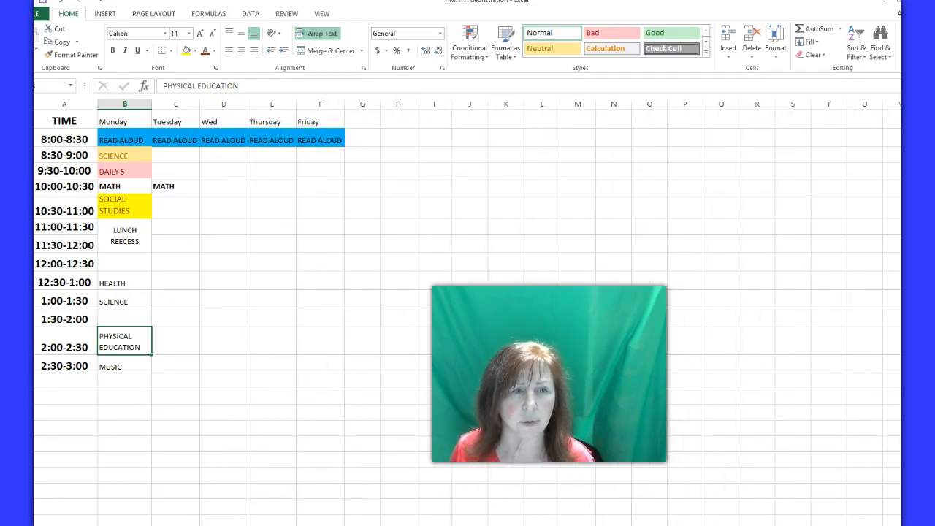
double_click(24, 289)
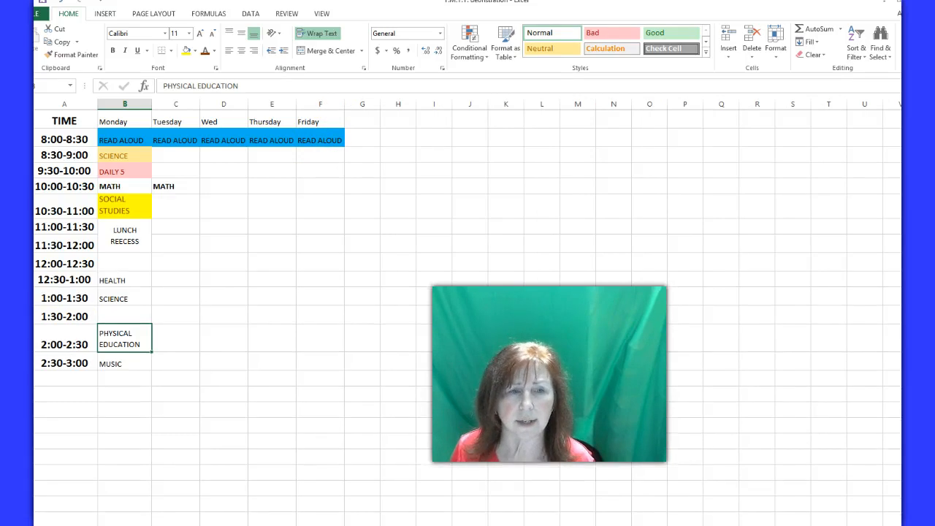